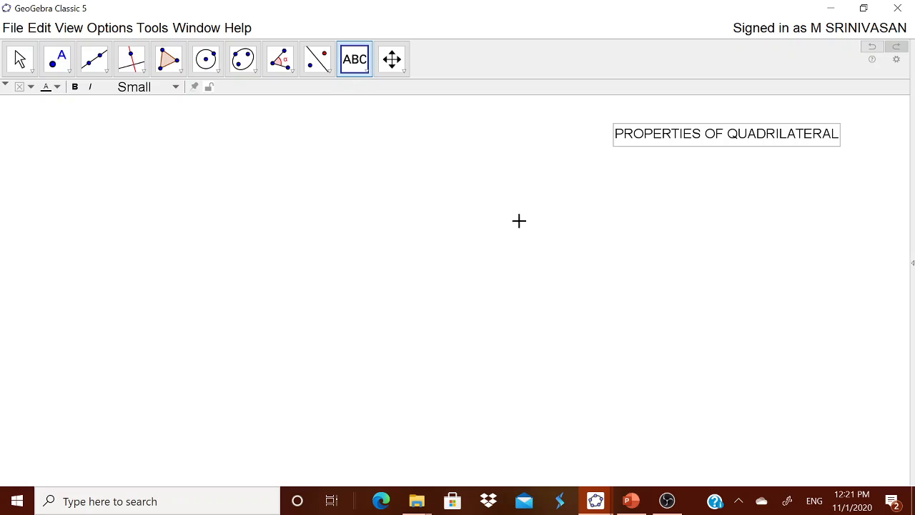
Step: Add the text "QUADRILATERAL IS A CLOSED FIGURE WITH FOUR SIDES" and position it beneath the "PROPERTIES OF QUADRILATERAL" heading
{"action": "left_click", "coordinate": [528, 229]}
{"action": "type", "text": "QUA"}
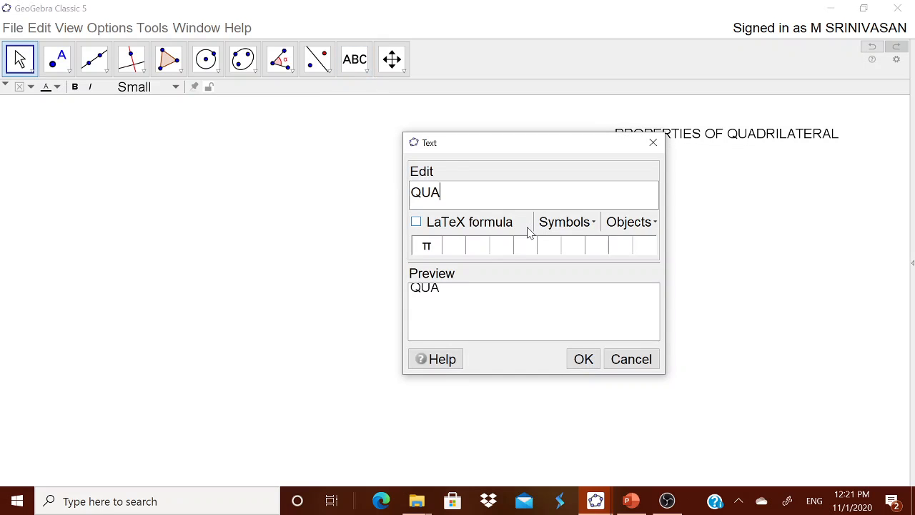
{"action": "type", "text": "DRILATERAL IS A"}
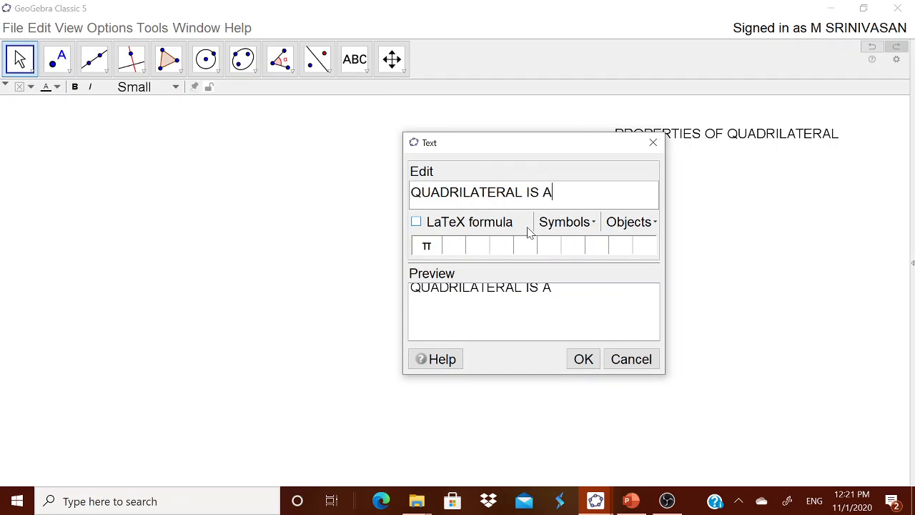
{"action": "type", "text": " FOU"}
{"action": "key", "text": "BackSpace"}
{"action": "key", "text": "BackSpace"}
{"action": "key", "text": "BackSpace"}
{"action": "type", "text": "CLOSED"}
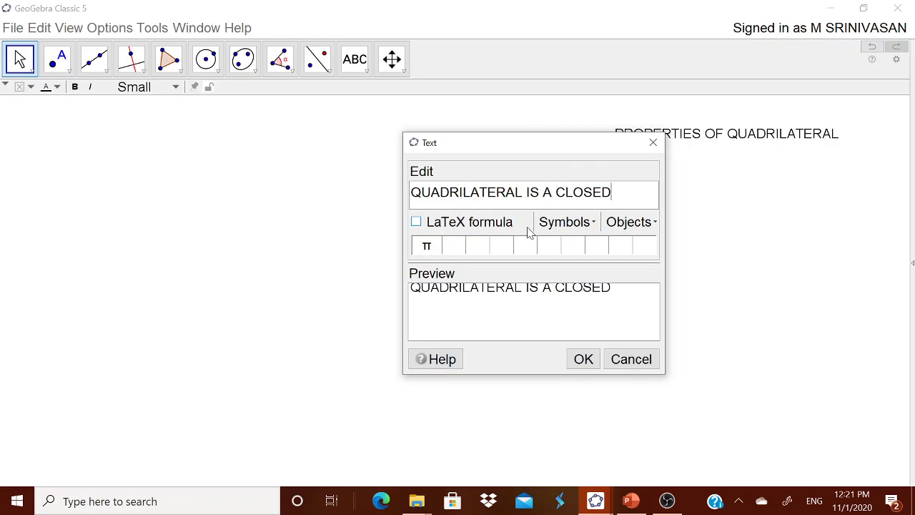
{"action": "type", "text": " FIGURE WITH F"}
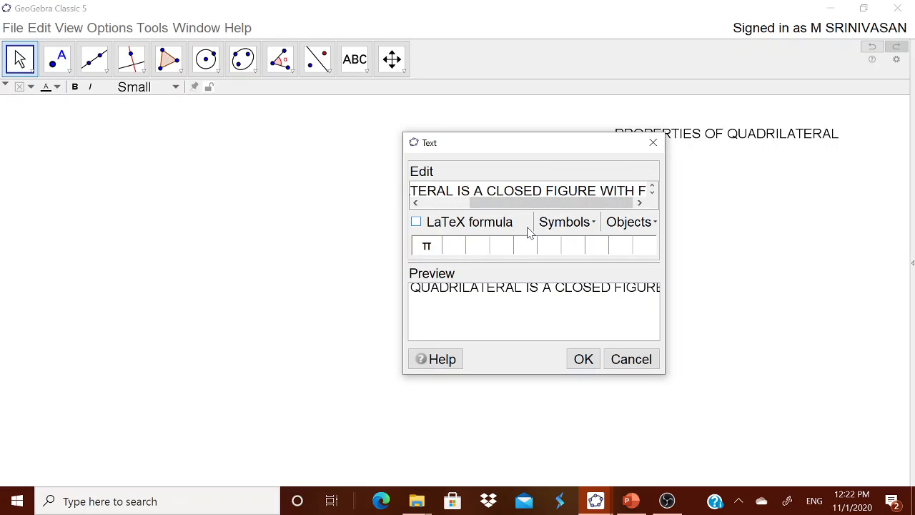
{"action": "type", "text": "OUR SUDES"}
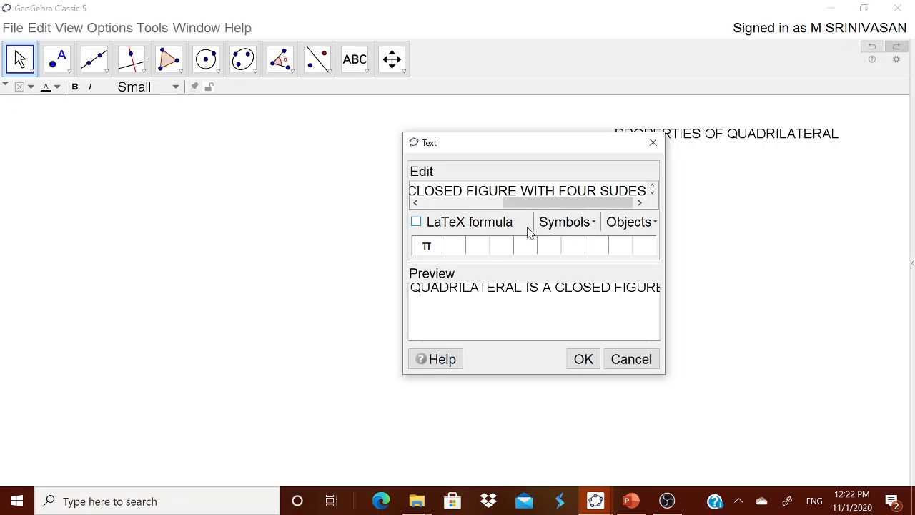
{"action": "key", "text": "BackSpace"}
{"action": "key", "text": "BackSpace"}
{"action": "key", "text": "BackSpace"}
{"action": "key", "text": "BackSpace"}
{"action": "key", "text": "BackSpace"}
{"action": "key", "text": "BackSpace"}
{"action": "type", "text": "SIDES"}
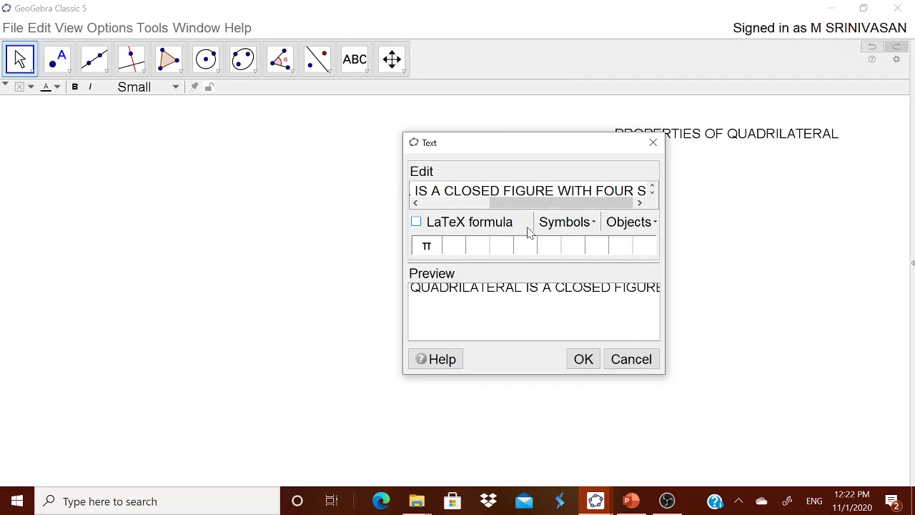
{"action": "left_click", "coordinate": [583, 359]}
{"action": "left_click_drag", "start_coordinate": [715, 236], "coordinate": [689, 196]}
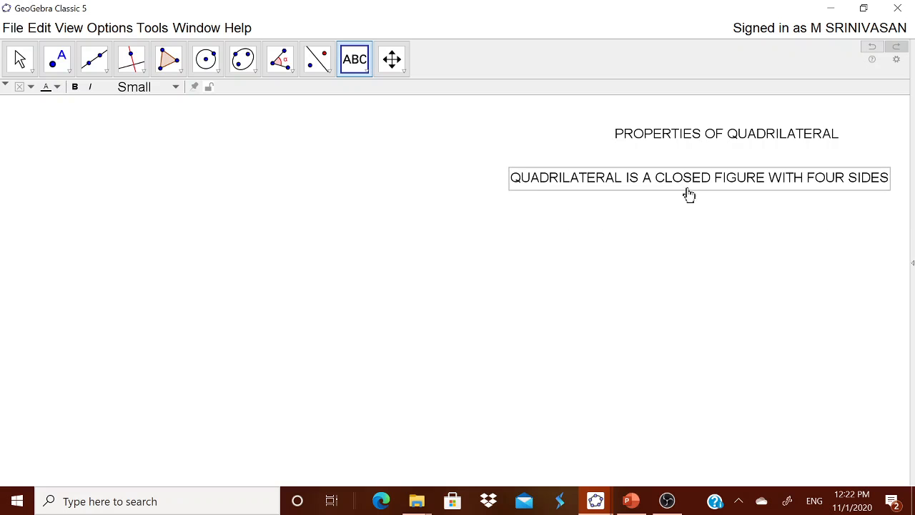
Step: Draw a closed four-sided polygon ABCD with the Polygon tool in the empty area beside the texts
{"action": "left_click", "coordinate": [177, 71]}
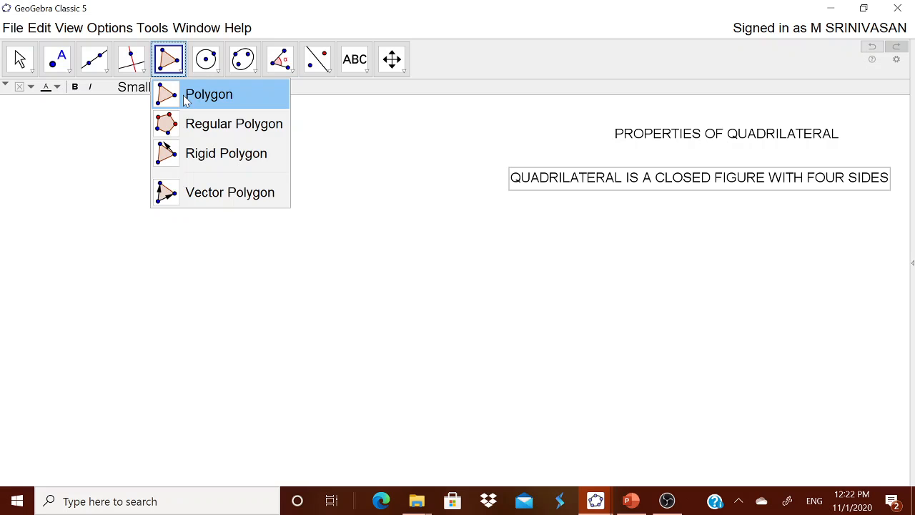
{"action": "left_click", "coordinate": [187, 97]}
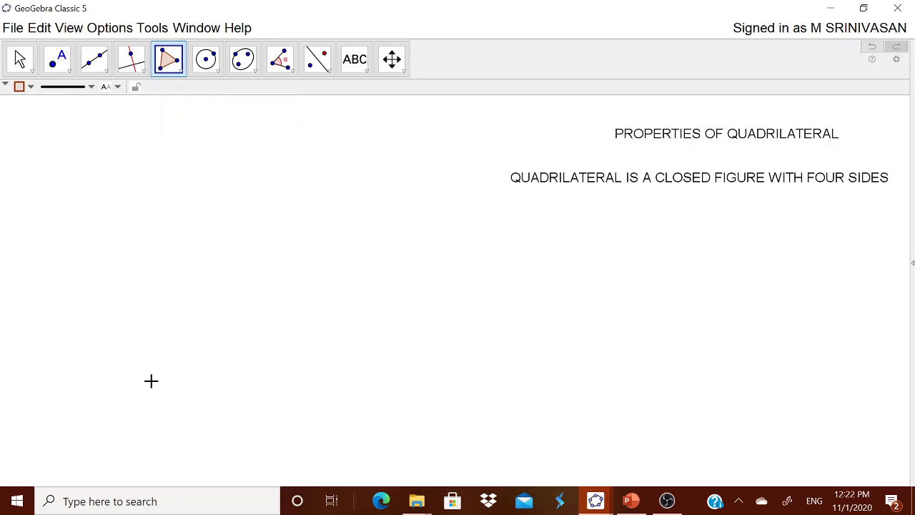
{"action": "left_click", "coordinate": [143, 388]}
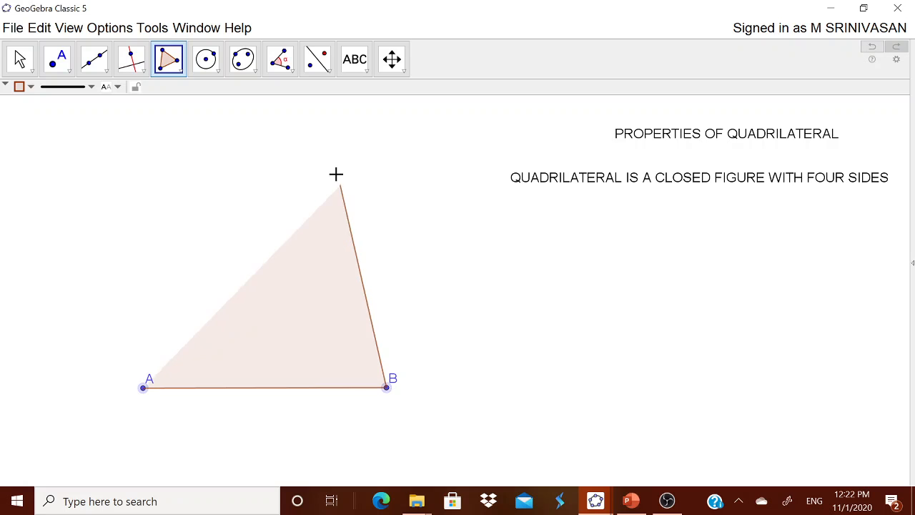
{"action": "left_click", "coordinate": [368, 191]}
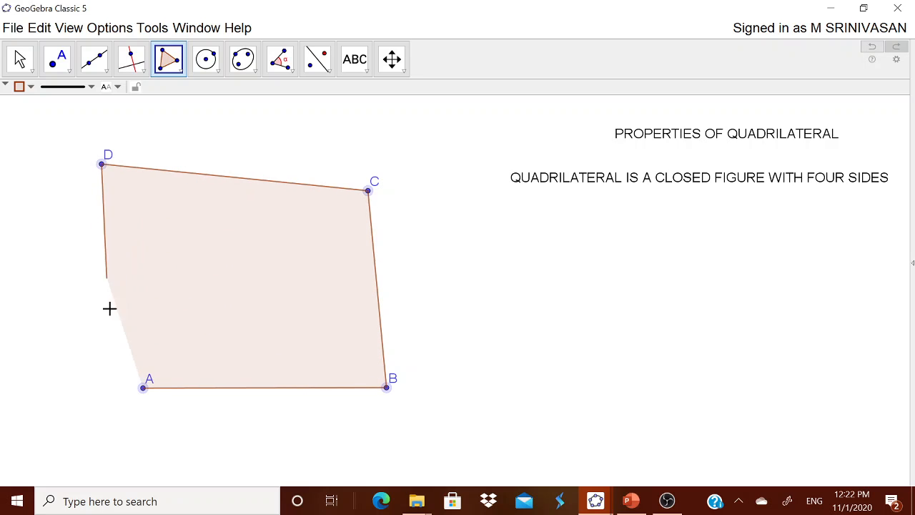
{"action": "left_click", "coordinate": [144, 389]}
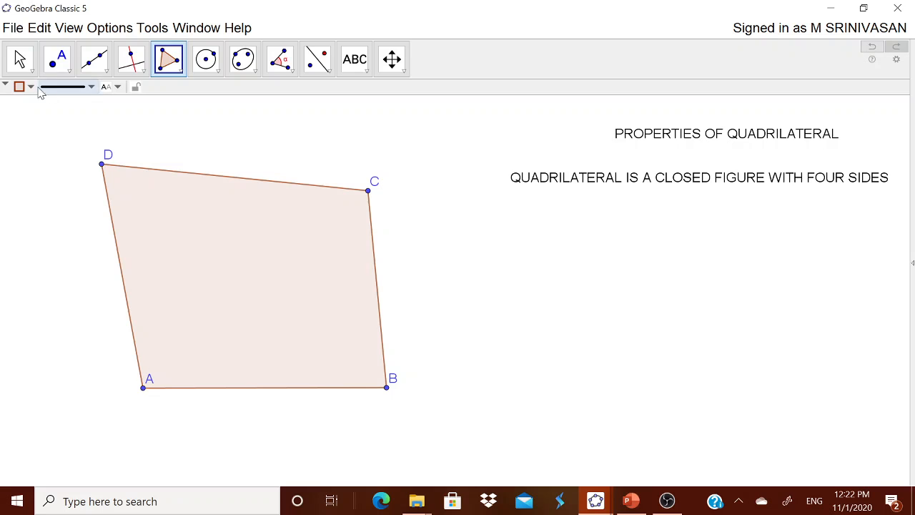
Step: Reshape the quadrilateral by moving C inward, D inward until side DC is nearly horizontal, and B slightly outward and down
{"action": "left_click", "coordinate": [19, 58]}
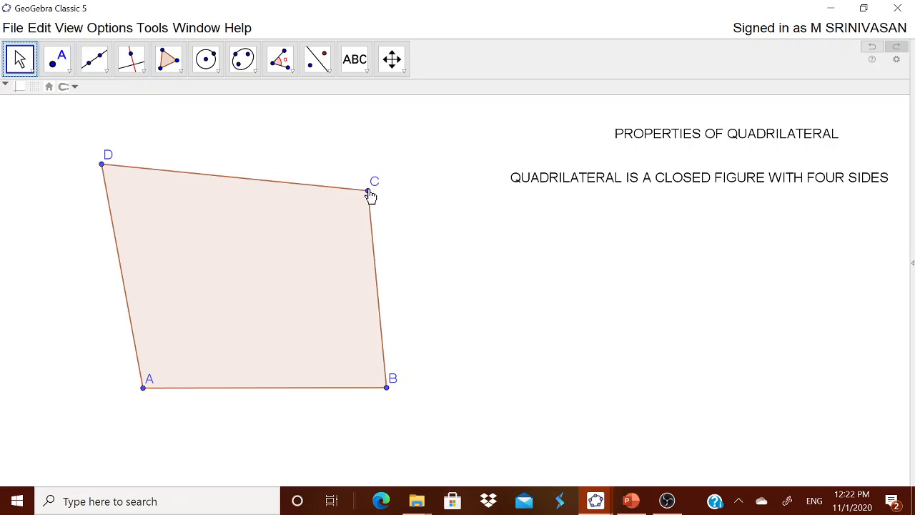
{"action": "left_click_drag", "start_coordinate": [371, 196], "coordinate": [321, 211]}
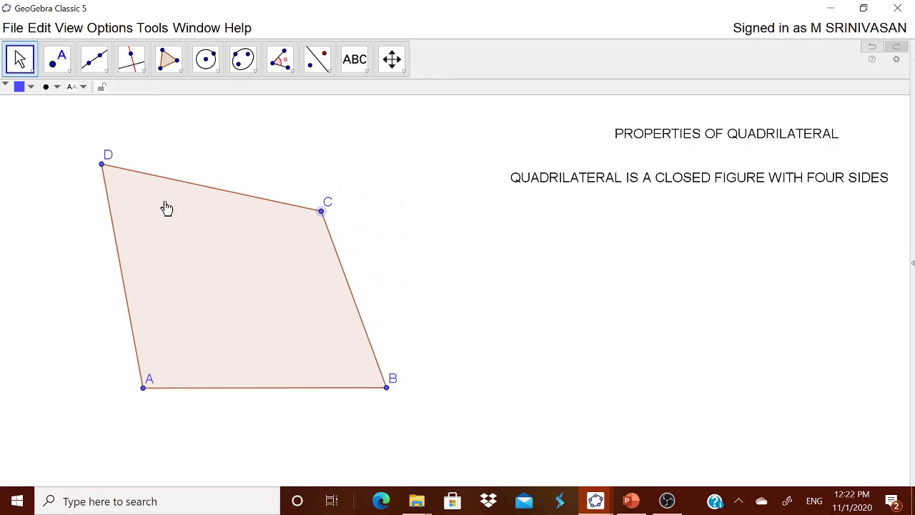
{"action": "left_click_drag", "start_coordinate": [103, 168], "coordinate": [146, 212]}
{"action": "left_click_drag", "start_coordinate": [387, 390], "coordinate": [398, 417]}
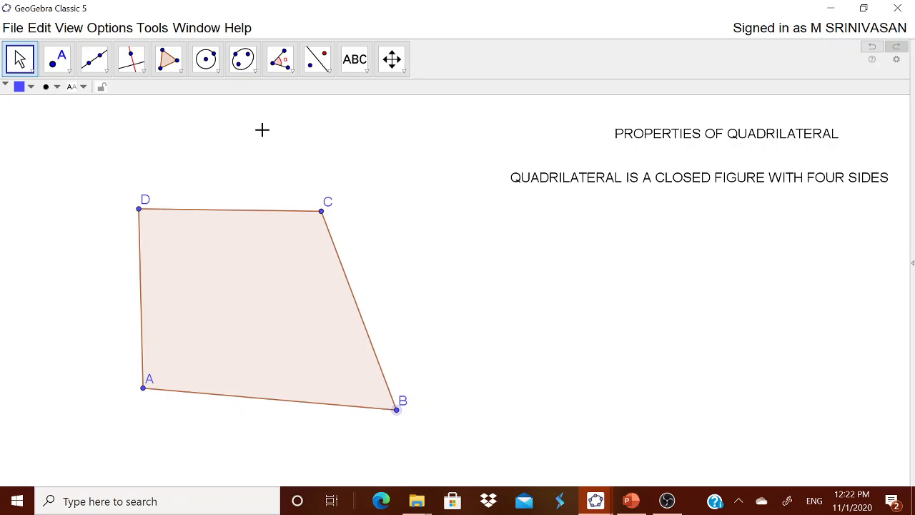
{"action": "left_click", "coordinate": [288, 67]}
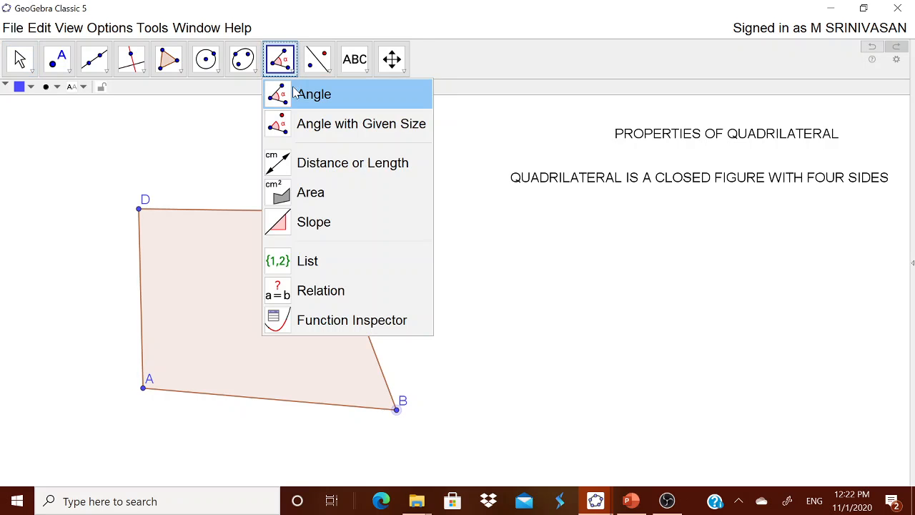
{"action": "left_click", "coordinate": [300, 91]}
{"action": "left_click", "coordinate": [573, 251]}
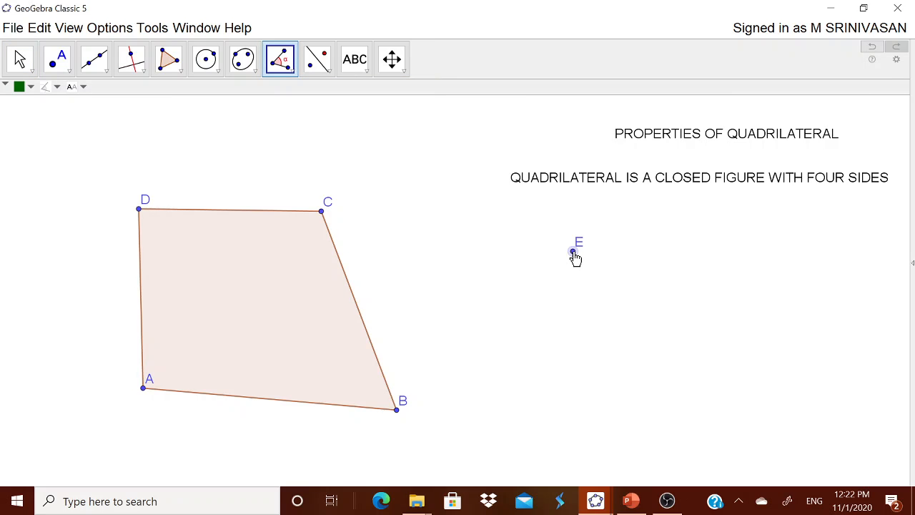
{"action": "key", "text": "ctrl+z"}
{"action": "key", "text": "Escape"}
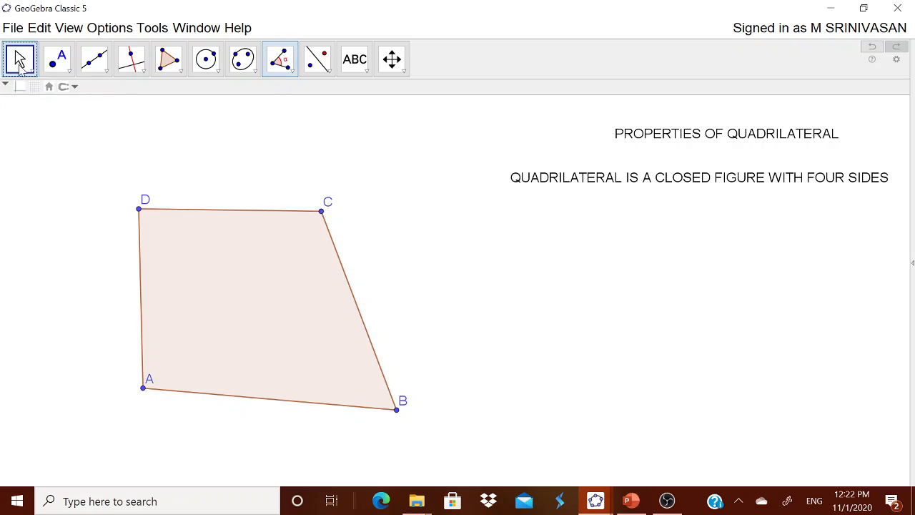
Step: Add the text "SUM OF INTERIOR ANGLES = 360°", using the degree symbol, and position it beneath the quadrilateral definition
{"action": "left_click", "coordinate": [360, 70]}
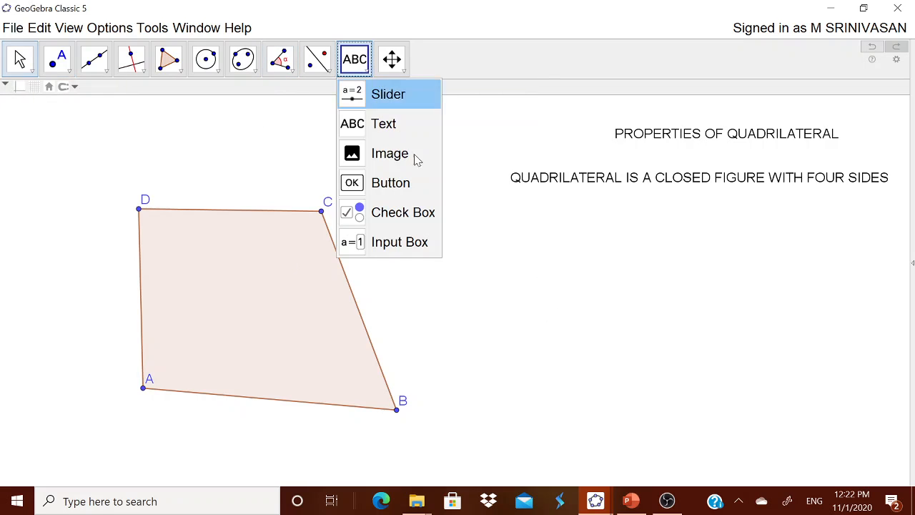
{"action": "left_click", "coordinate": [403, 124]}
{"action": "left_click", "coordinate": [569, 262]}
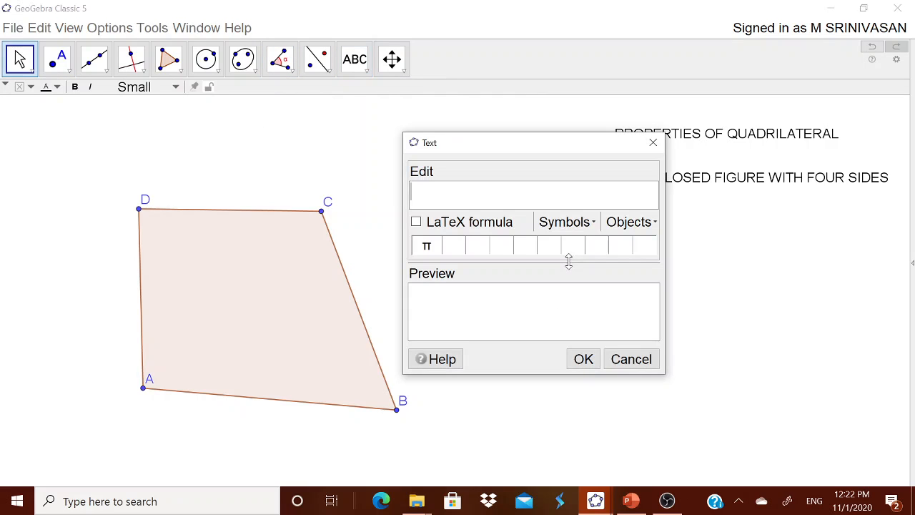
{"action": "type", "text": "SUM OF IN"}
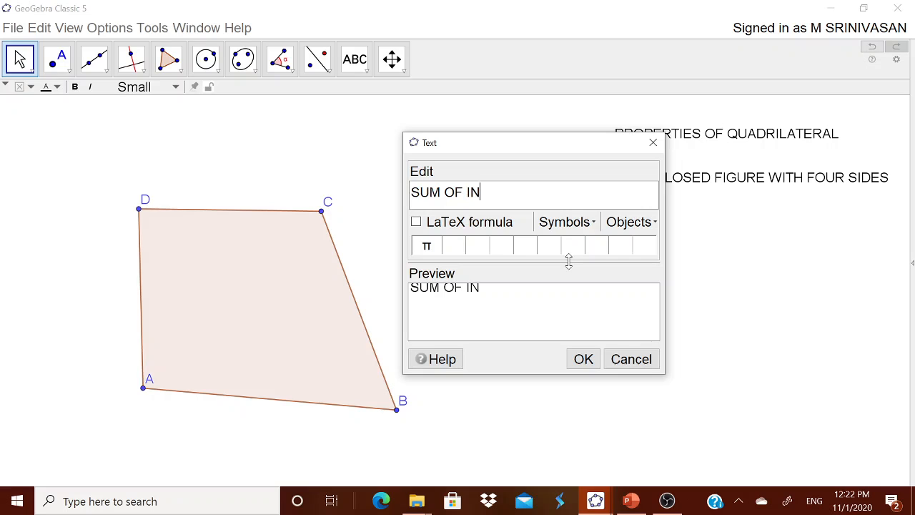
{"action": "type", "text": "TERIOR ANGLS"}
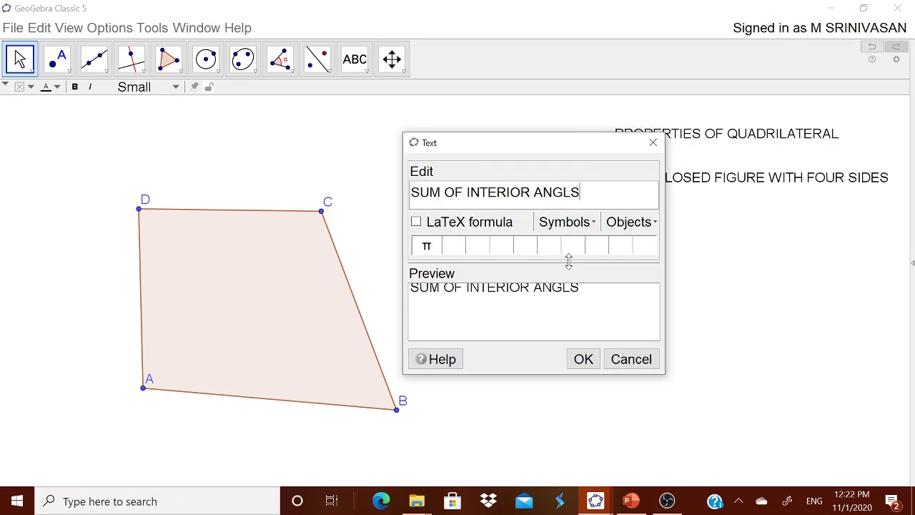
{"action": "key", "text": "BackSpace"}
{"action": "type", "text": "ES "}
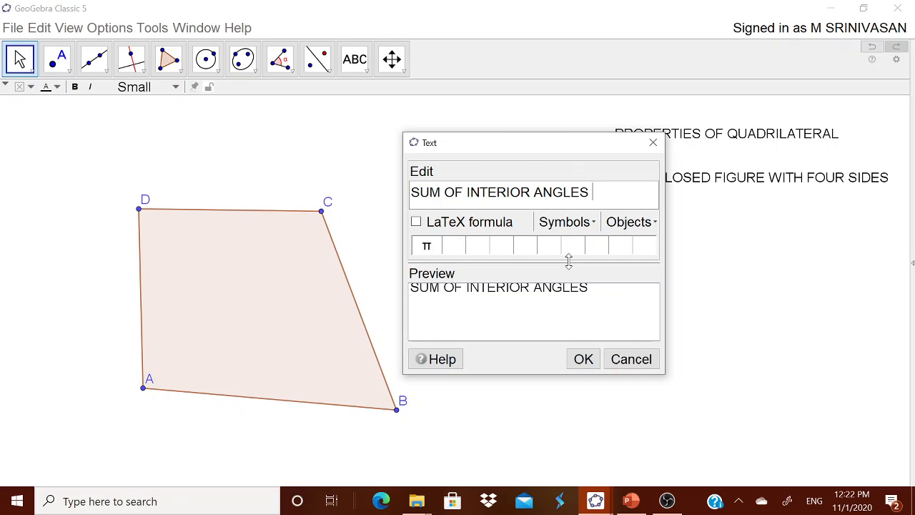
{"action": "type", "text": "= 360"}
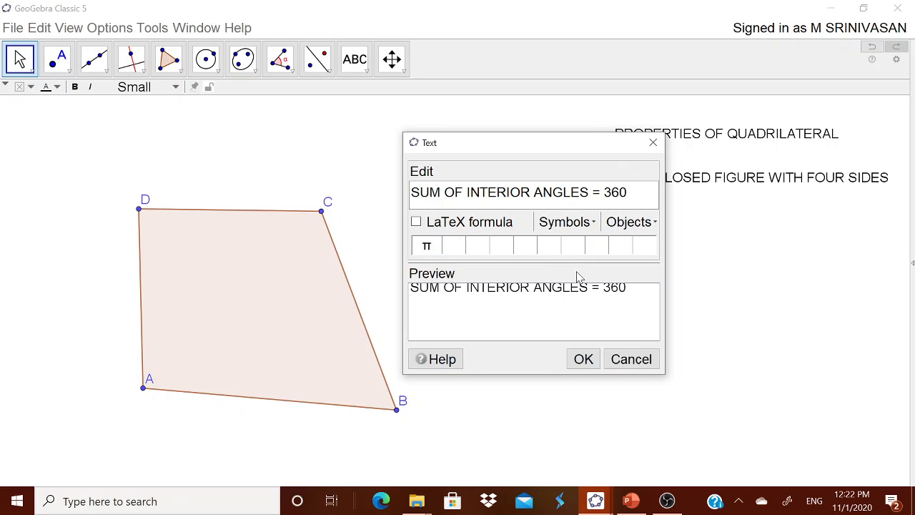
{"action": "left_click", "coordinate": [580, 226]}
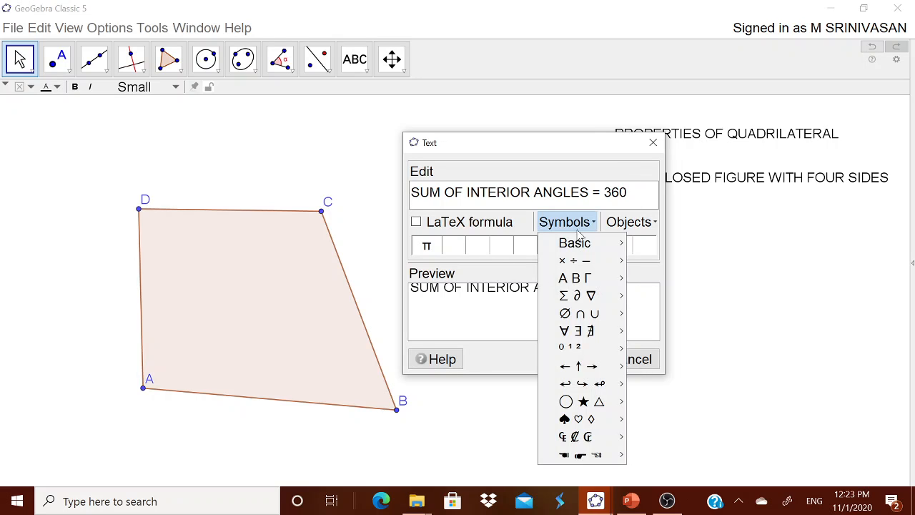
{"action": "mouse_move", "coordinate": [585, 245]}
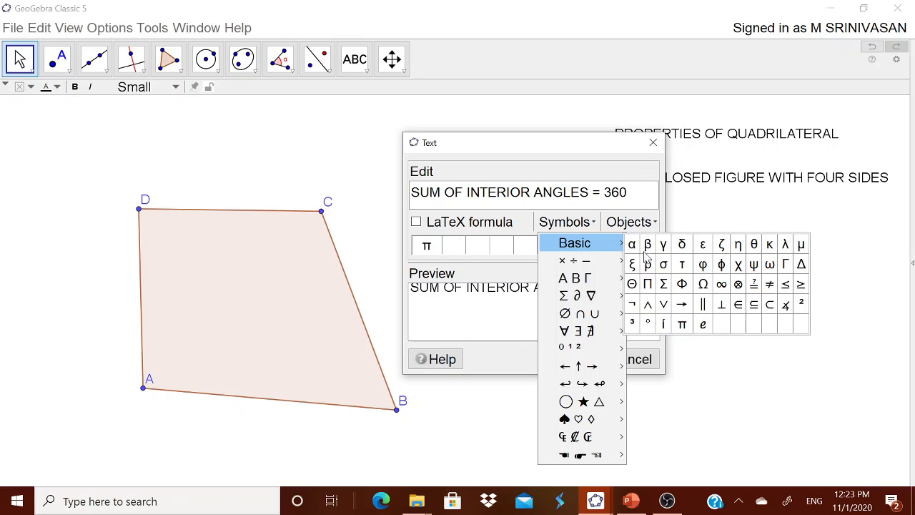
{"action": "left_click", "coordinate": [648, 324]}
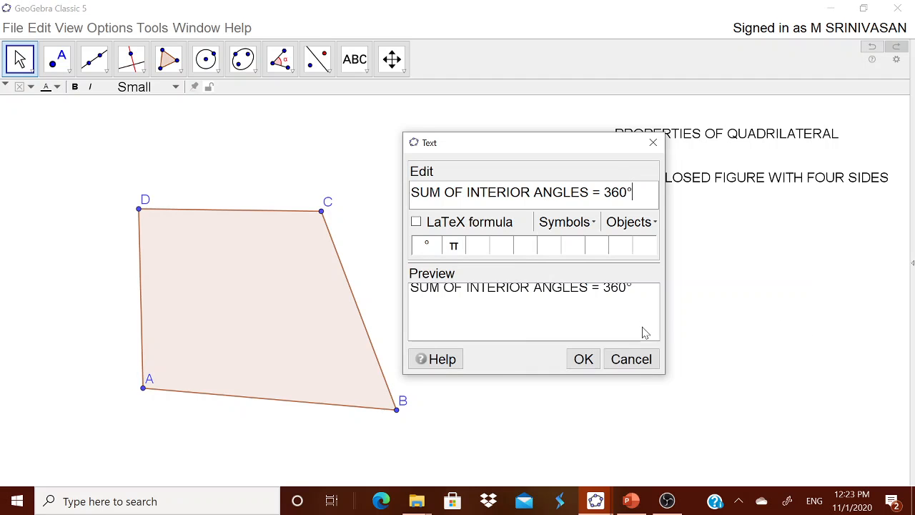
{"action": "left_click", "coordinate": [584, 360]}
{"action": "left_click_drag", "start_coordinate": [715, 268], "coordinate": [729, 239]}
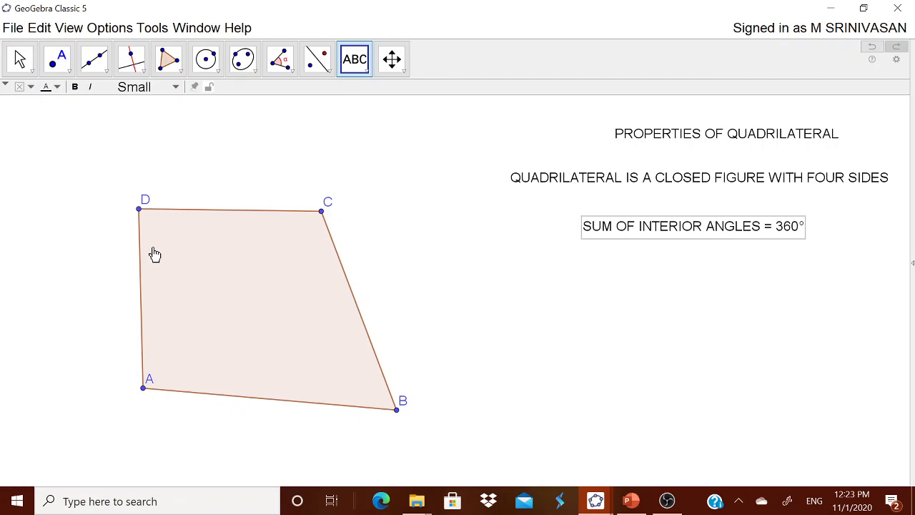
Step: Mark and measure all four interior angles of quadrilateral ABCD with the Angle tool
{"action": "left_click", "coordinate": [27, 71]}
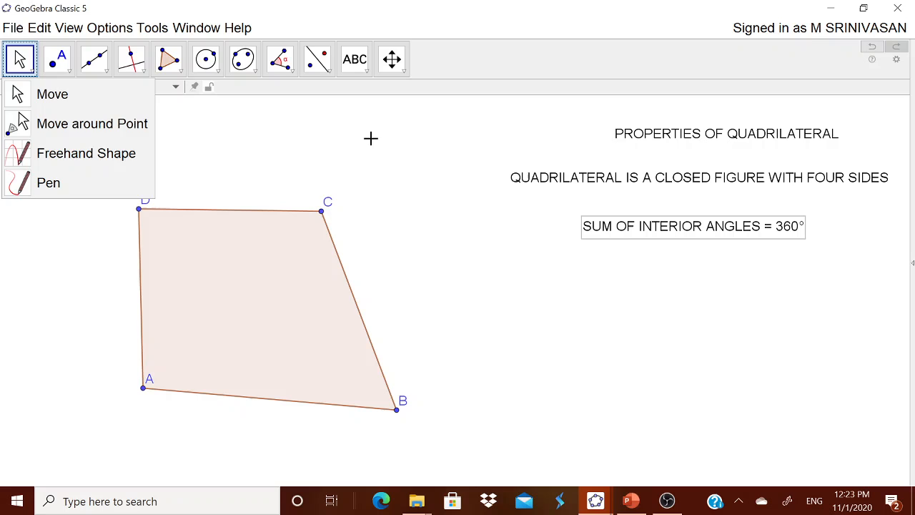
{"action": "left_click", "coordinate": [72, 90]}
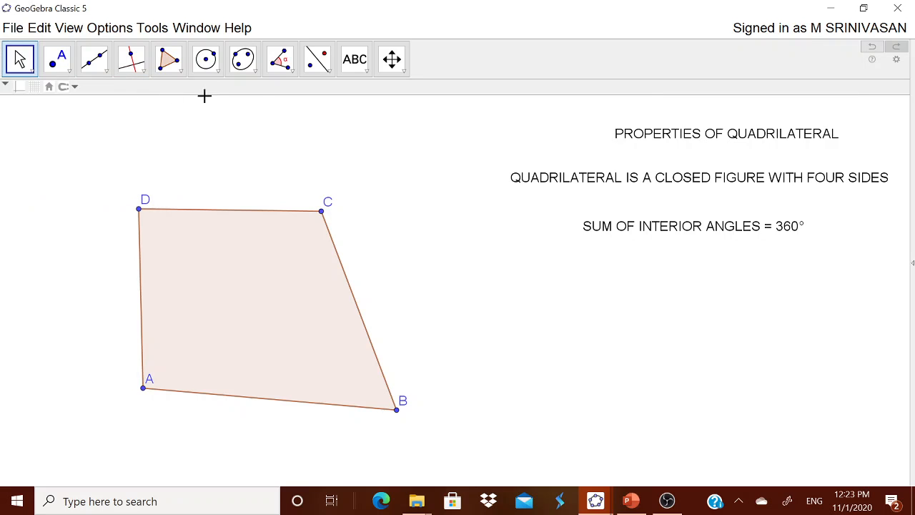
{"action": "left_click", "coordinate": [290, 69]}
{"action": "left_click", "coordinate": [301, 96]}
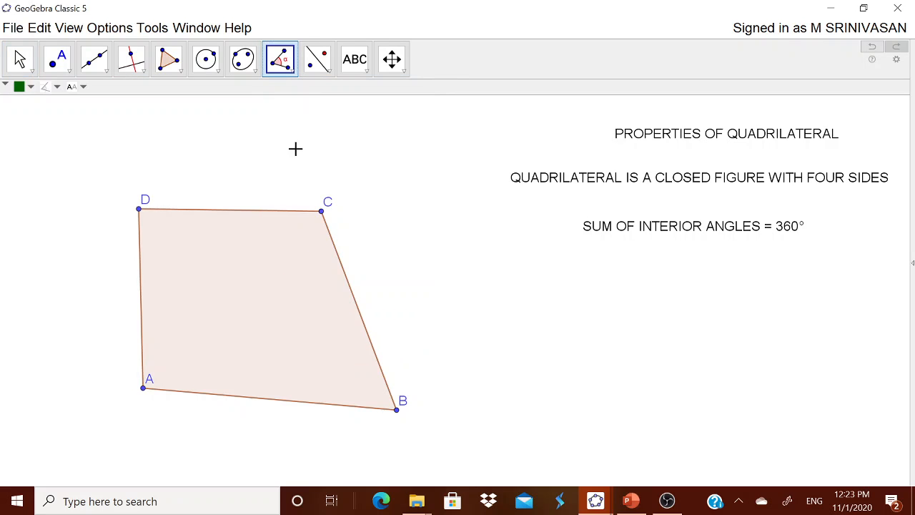
{"action": "left_click", "coordinate": [274, 321]}
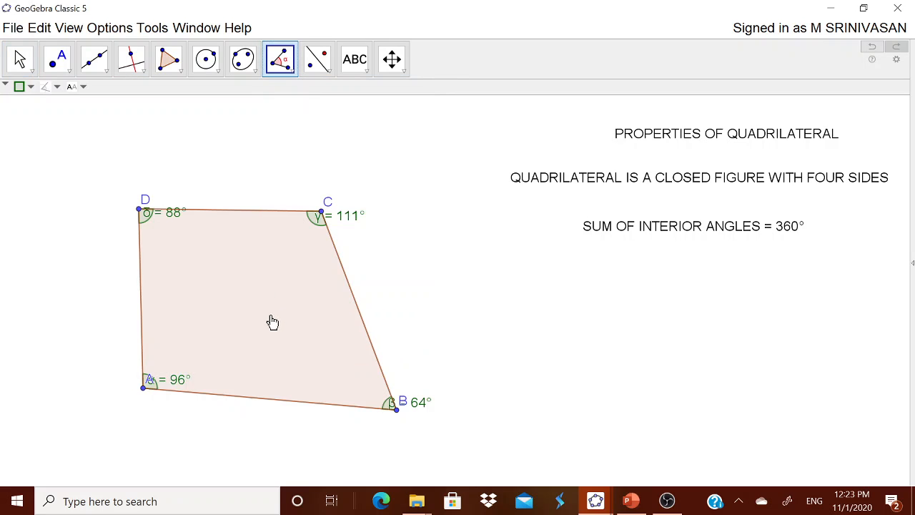
Step: Move the angle labels at C, D, A and B toward the quadrilateral's interior, clear of the vertex labels
{"action": "left_click", "coordinate": [19, 59]}
{"action": "left_click_drag", "start_coordinate": [360, 222], "coordinate": [320, 247]}
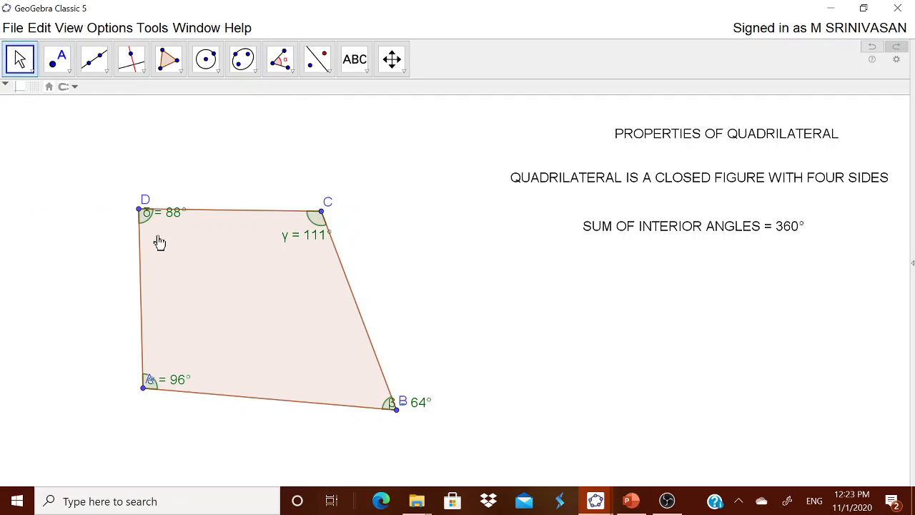
{"action": "left_click_drag", "start_coordinate": [178, 218], "coordinate": [178, 233]}
{"action": "left_click_drag", "start_coordinate": [178, 390], "coordinate": [190, 378]}
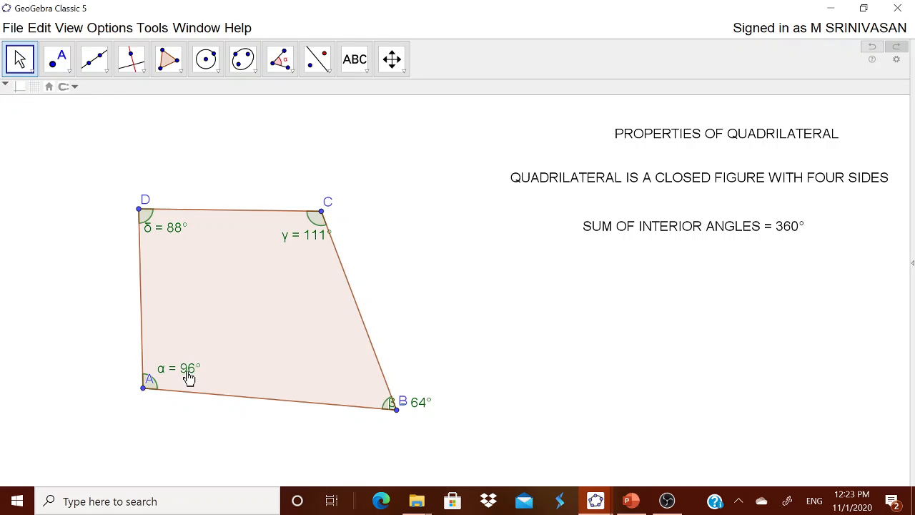
{"action": "left_click_drag", "start_coordinate": [411, 406], "coordinate": [377, 400]}
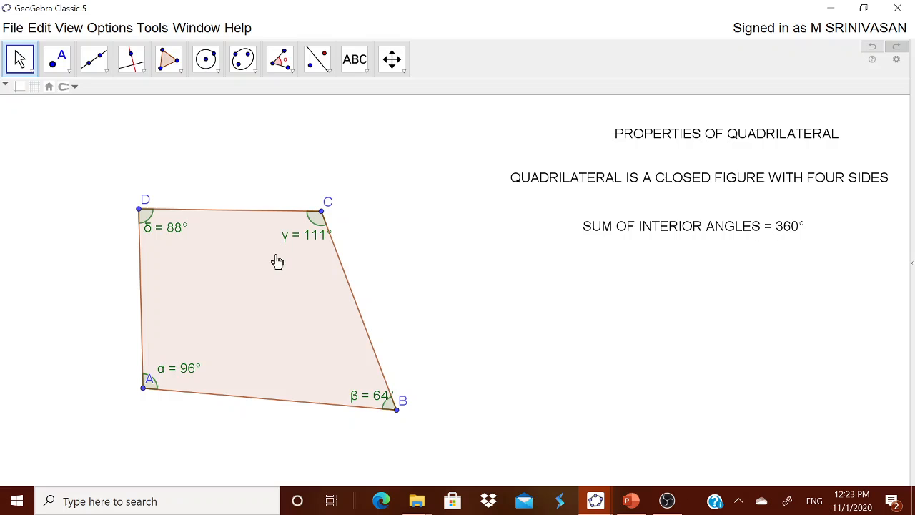
Step: Set the rounding of displayed values to 1 decimal place
{"action": "left_click", "coordinate": [110, 28]}
{"action": "mouse_move", "coordinate": [134, 49]}
{"action": "left_click", "coordinate": [344, 68]}
Step: Start a new text beside the quadrilateral and insert the angle symbol ∠ into it
{"action": "left_click", "coordinate": [355, 58]}
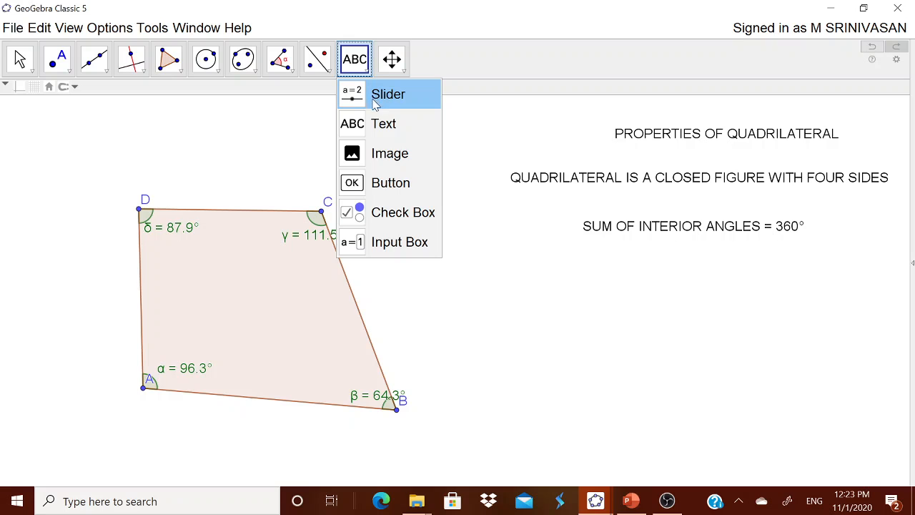
{"action": "left_click", "coordinate": [383, 123]}
{"action": "left_click", "coordinate": [404, 133]}
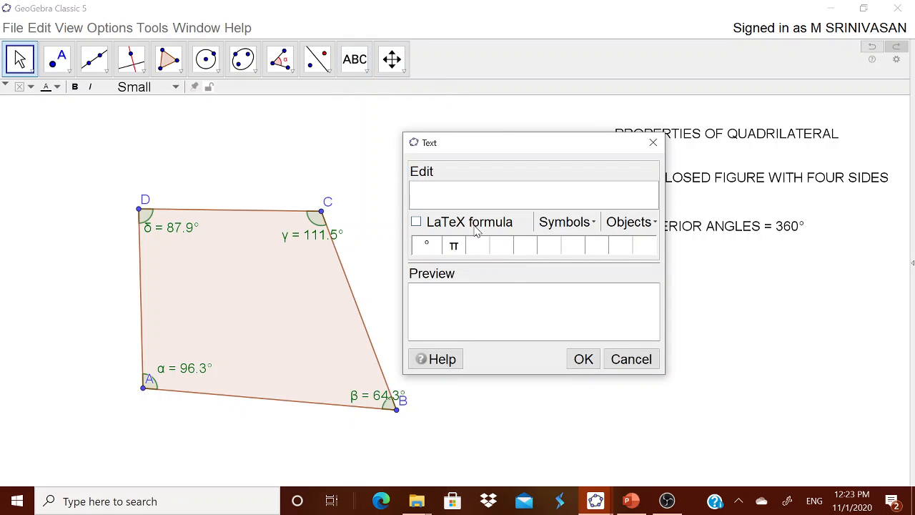
{"action": "left_click", "coordinate": [566, 222]}
{"action": "mouse_move", "coordinate": [572, 261]}
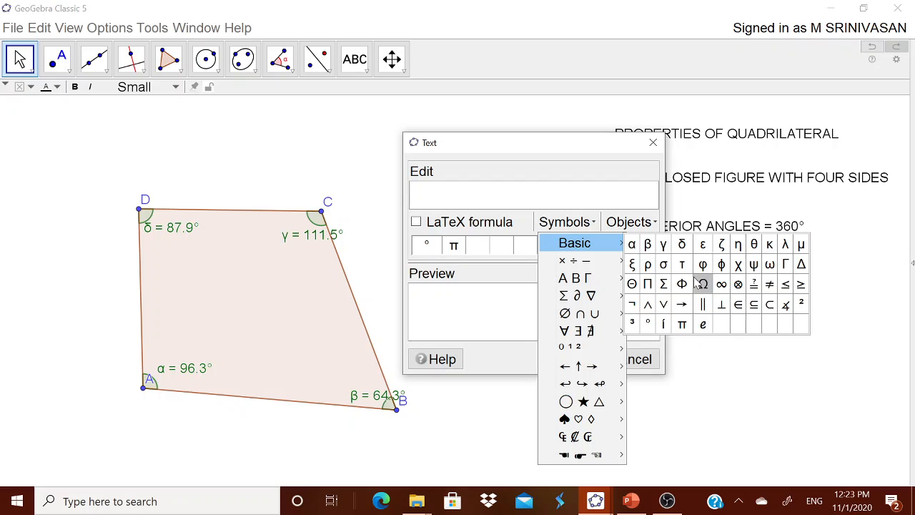
{"action": "mouse_move", "coordinate": [612, 263]}
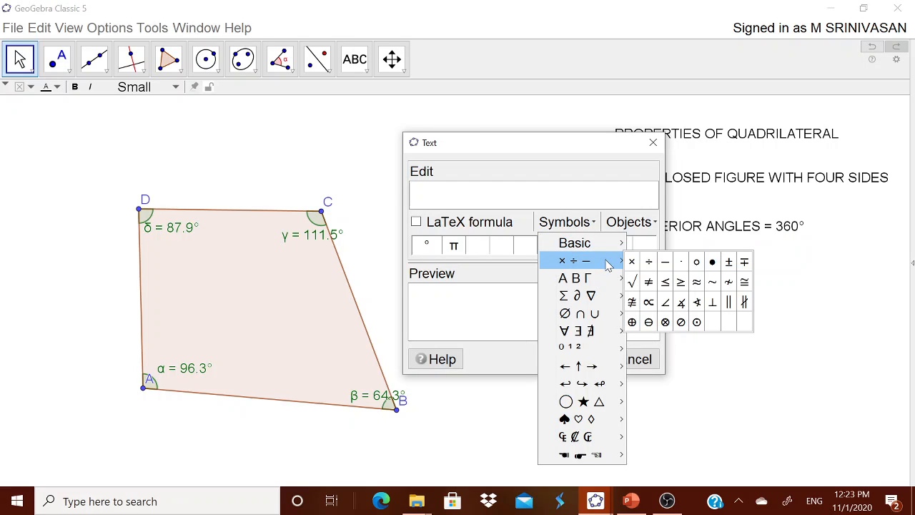
{"action": "left_click", "coordinate": [666, 302]}
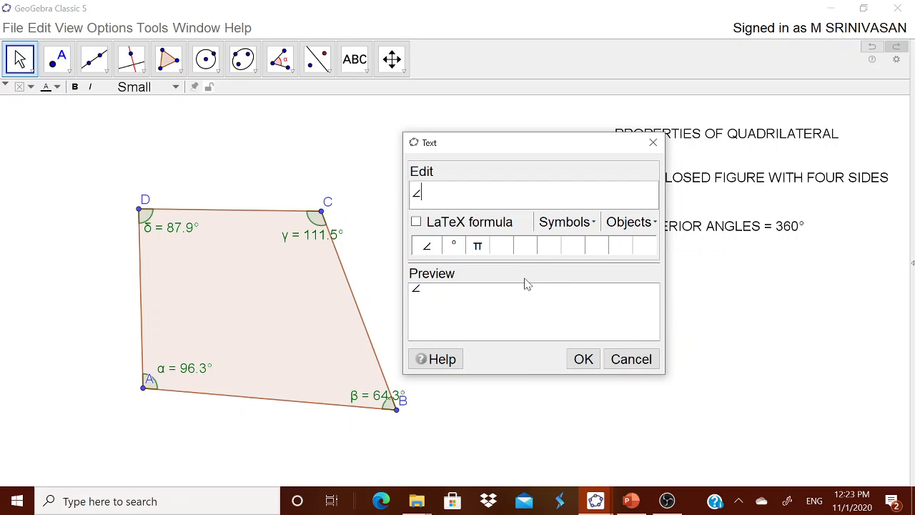
Step: Continue the text so that it reads "∠A + ∠B +∠C +∠D"
{"action": "type", "text": "A +"}
{"action": "left_click", "coordinate": [427, 247]}
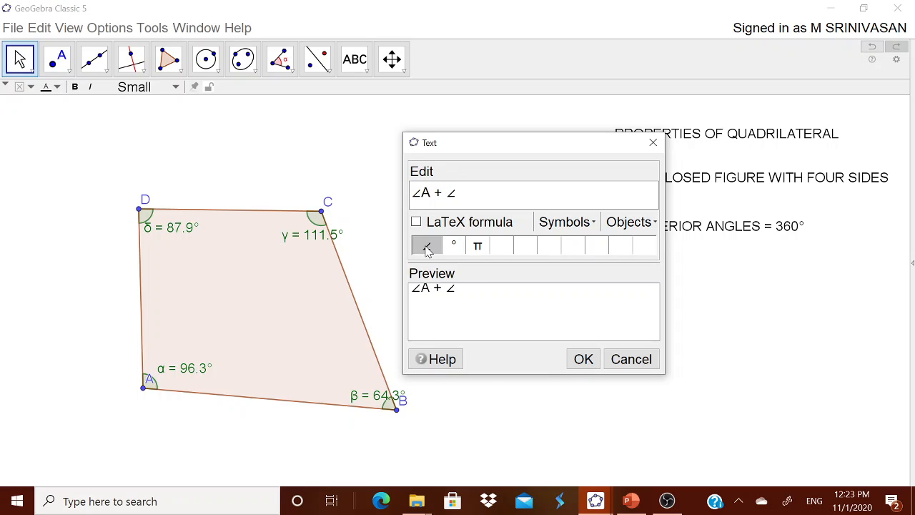
{"action": "type", "text": "B +∠C +∠D"}
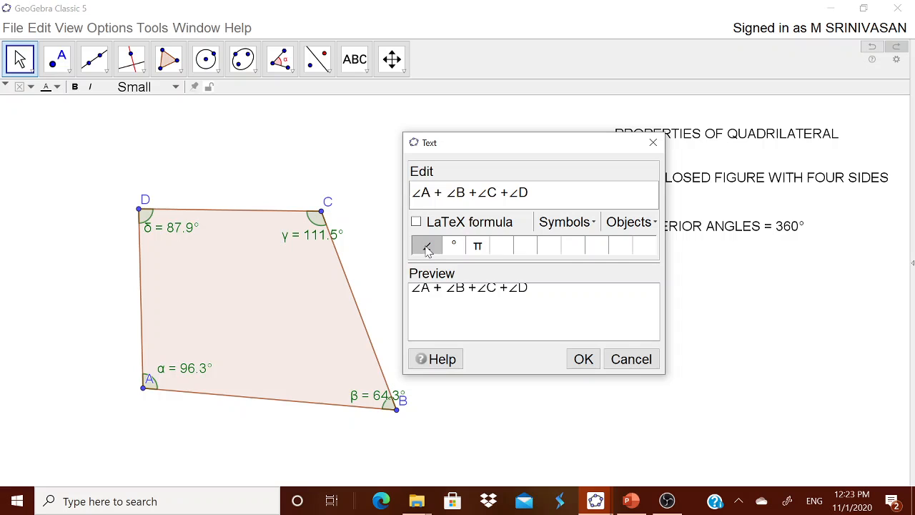
{"action": "type", "text": " = 360"}
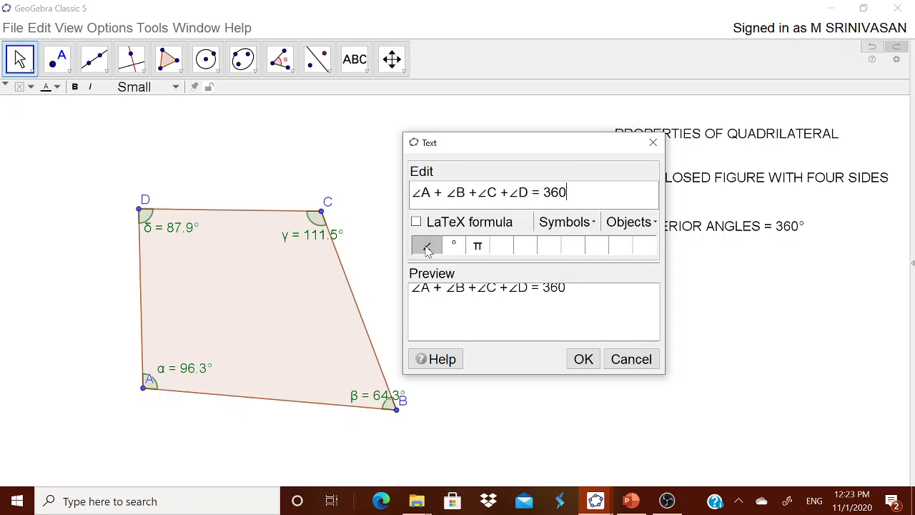
Step: Complete the text with " = 360°", using the degree symbol, and position it beneath the interior angle sum statement
{"action": "left_click", "coordinate": [588, 223]}
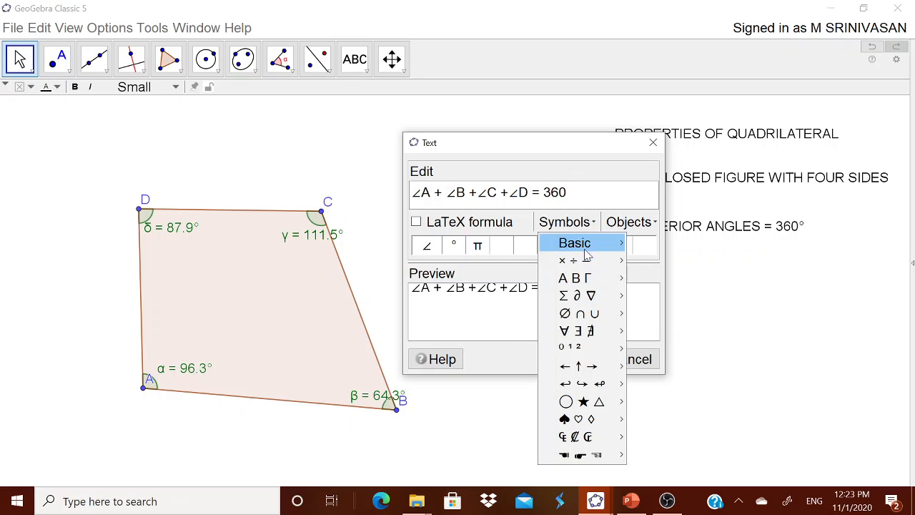
{"action": "mouse_move", "coordinate": [586, 247]}
{"action": "left_click", "coordinate": [635, 308]}
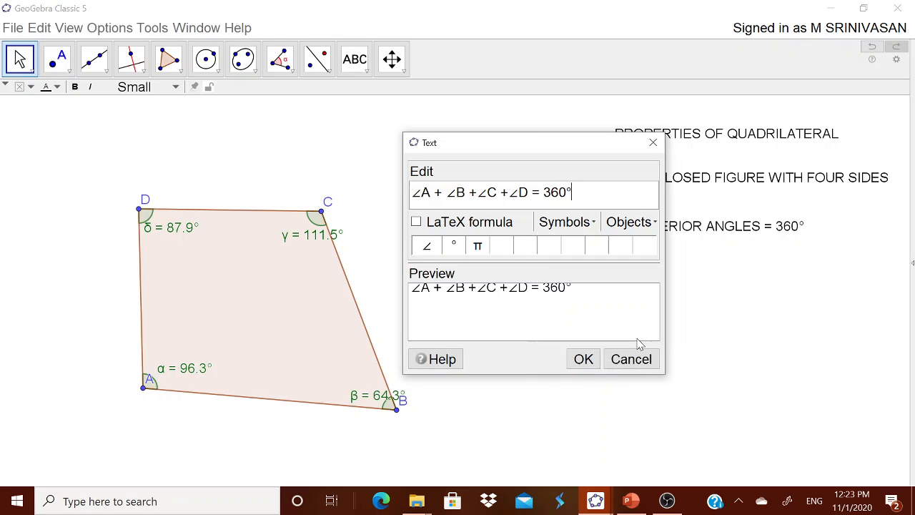
{"action": "left_click", "coordinate": [583, 359]}
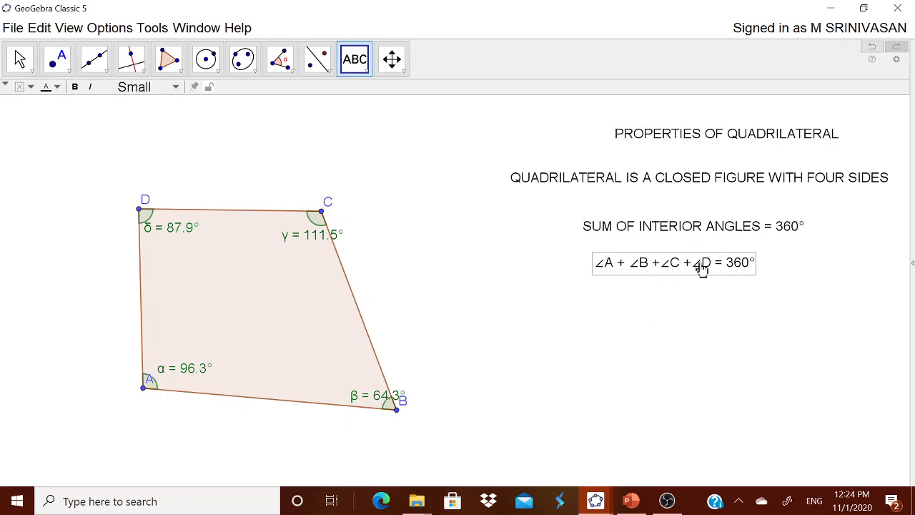
{"action": "left_click_drag", "start_coordinate": [703, 267], "coordinate": [715, 271]}
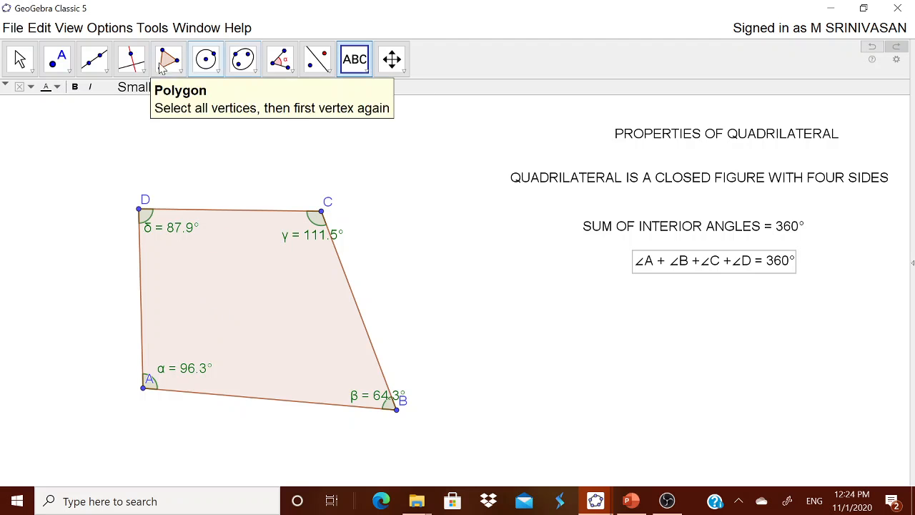
Step: Set the rounding of displayed values to 0 decimal places
{"action": "left_click", "coordinate": [111, 28]}
{"action": "mouse_move", "coordinate": [135, 47]}
{"action": "left_click", "coordinate": [327, 47]}
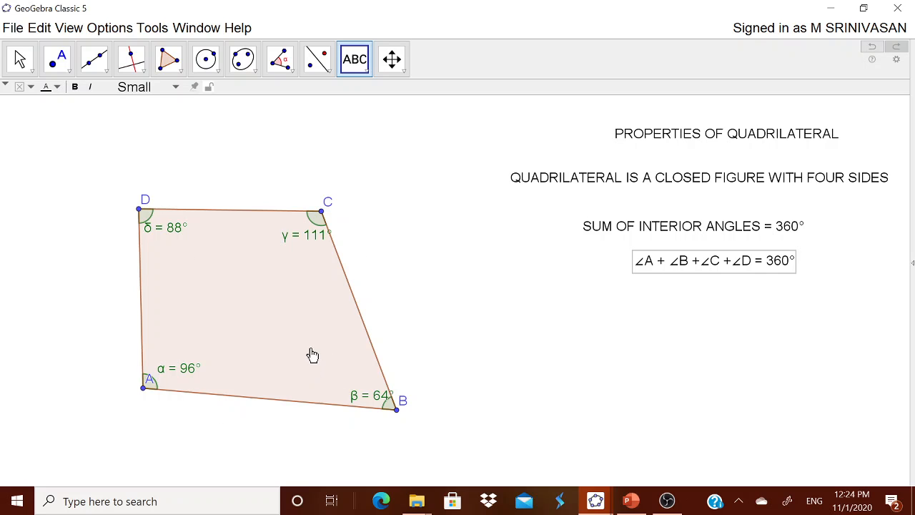
{"action": "left_click", "coordinate": [331, 216]}
{"action": "left_click", "coordinate": [615, 357]}
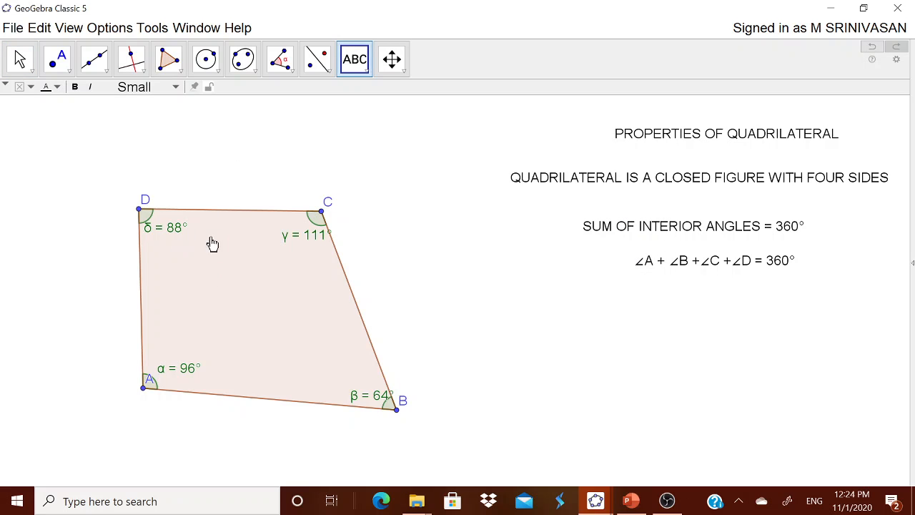
{"action": "left_click", "coordinate": [267, 406]}
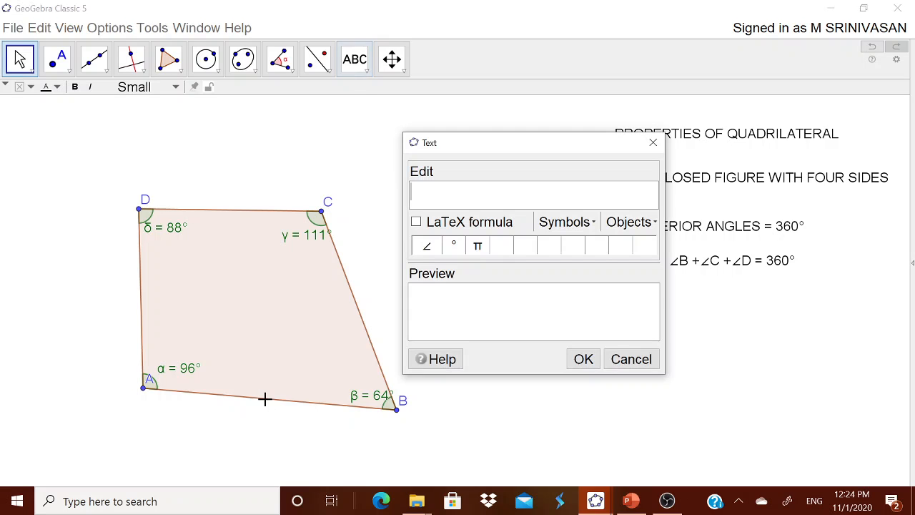
{"action": "left_click", "coordinate": [608, 356]}
{"action": "key", "text": "Escape"}
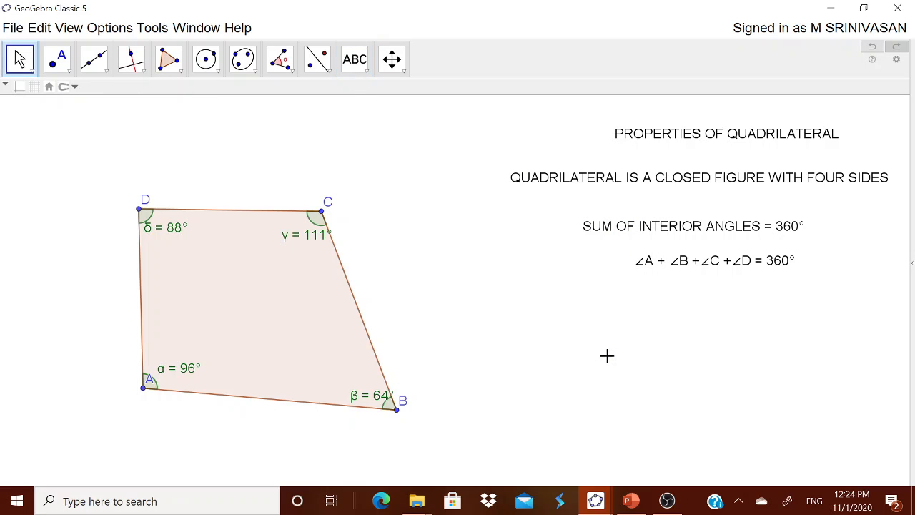
Step: Show the label of side AB as Name & Value through its object properties
{"action": "left_click", "coordinate": [327, 407]}
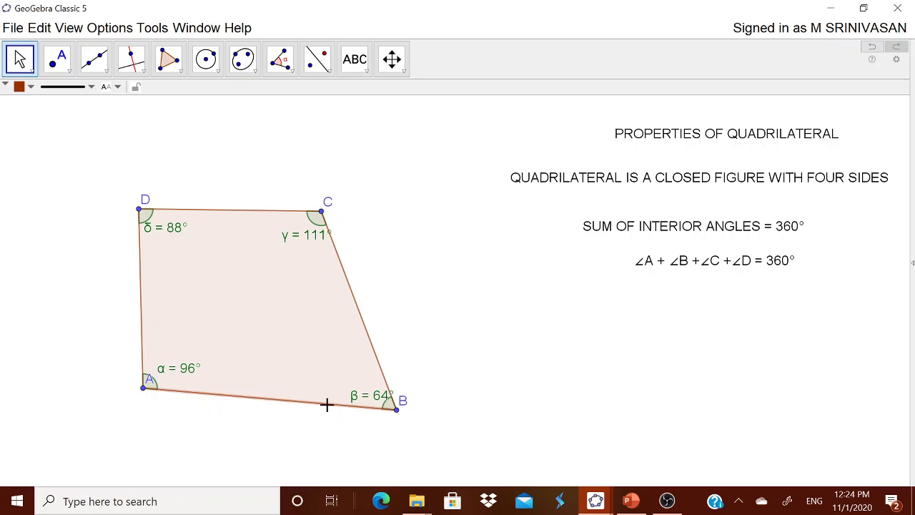
{"action": "right_click", "coordinate": [329, 412]}
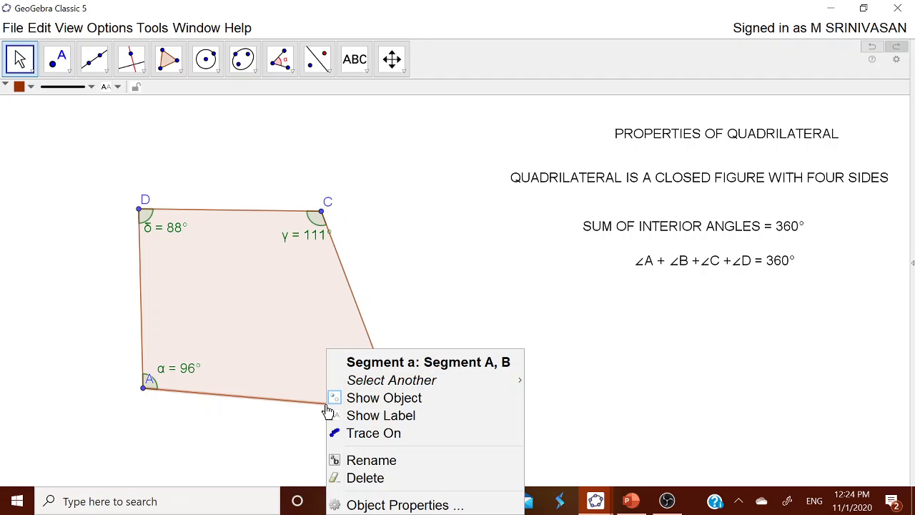
{"action": "left_click", "coordinate": [349, 503]}
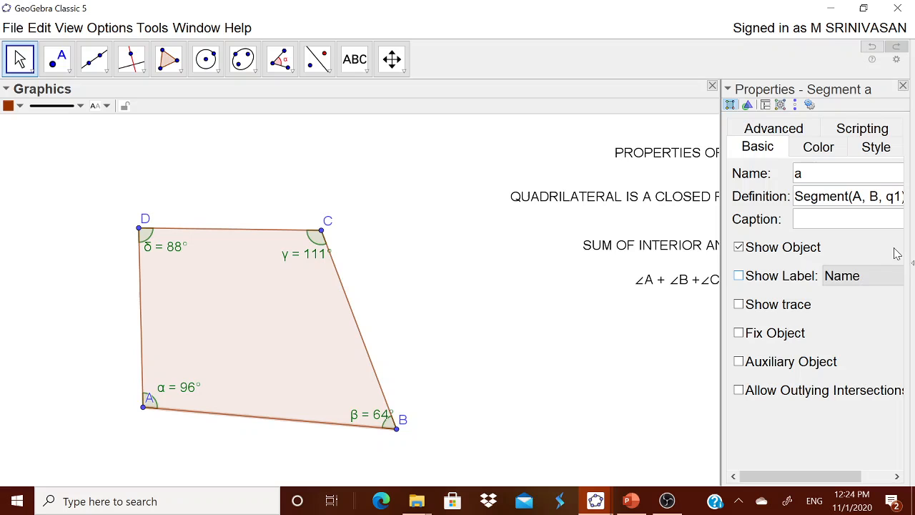
{"action": "left_click", "coordinate": [794, 276]}
{"action": "left_click", "coordinate": [835, 279]}
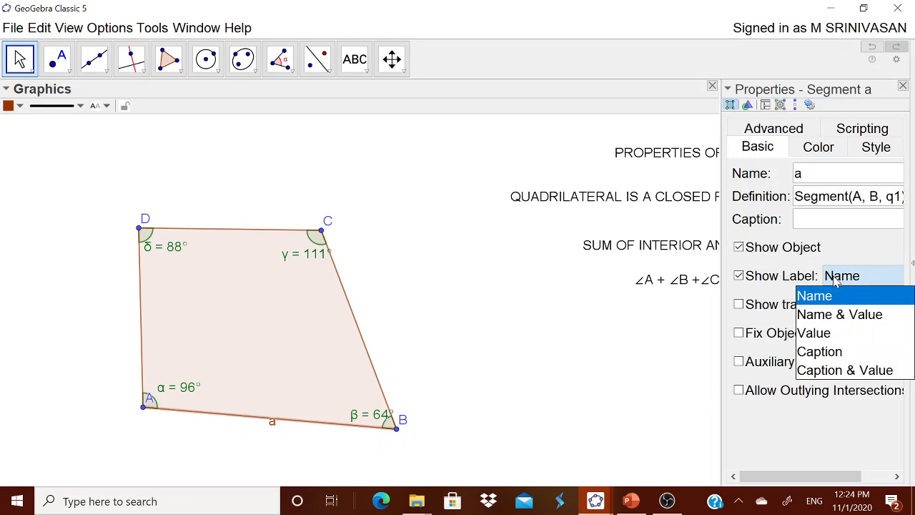
{"action": "left_click", "coordinate": [821, 313]}
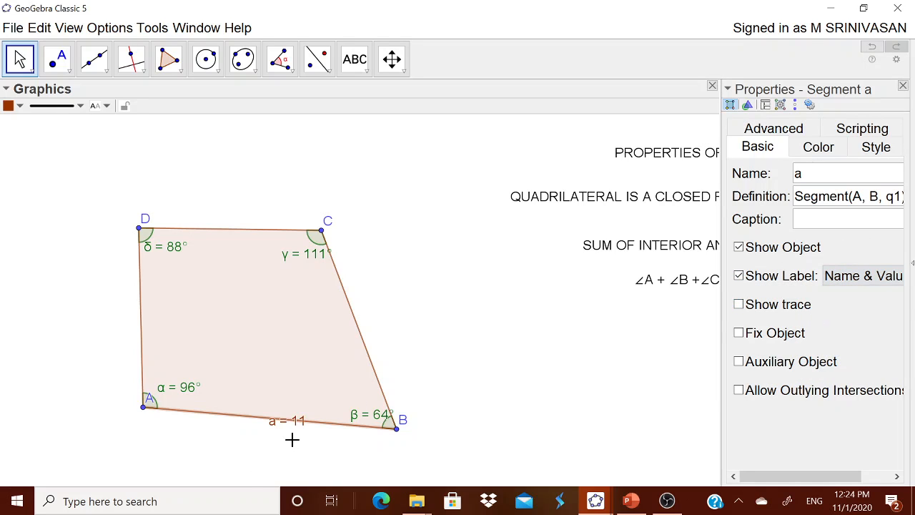
Step: Show the label of side DA as Name & Value
{"action": "left_click", "coordinate": [141, 318]}
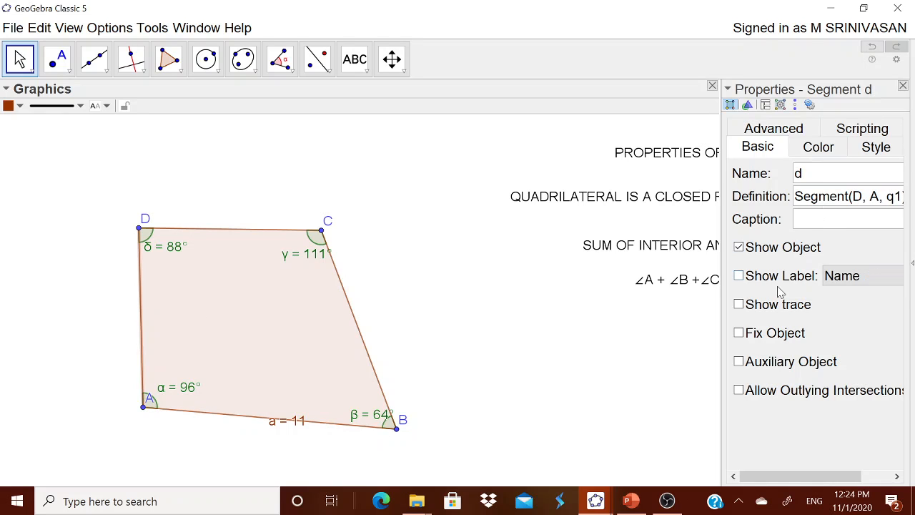
{"action": "left_click", "coordinate": [739, 276]}
{"action": "left_click", "coordinate": [851, 276]}
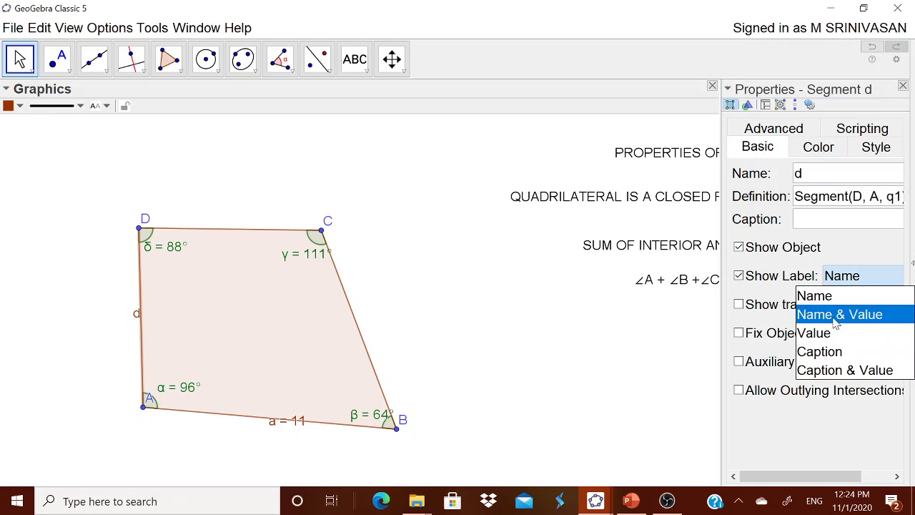
{"action": "left_click", "coordinate": [837, 317]}
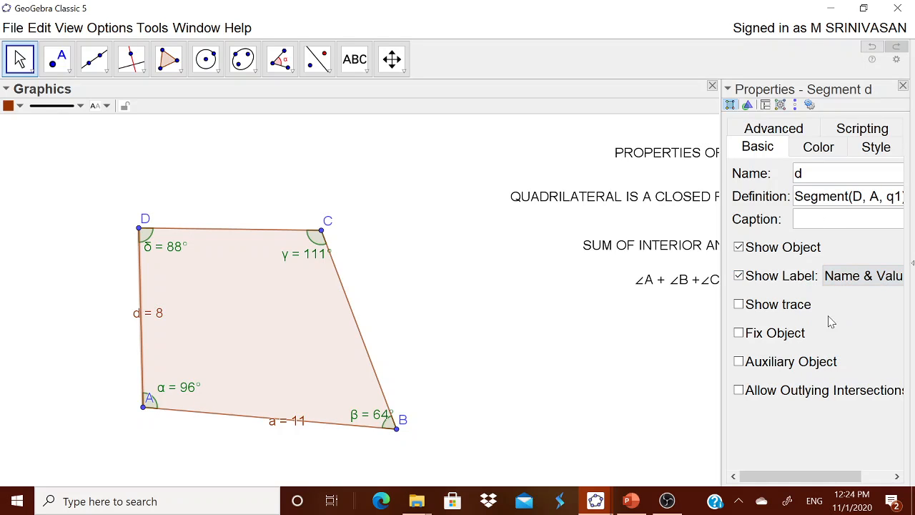
Step: Show the label of side CD as Name & Value
{"action": "left_click", "coordinate": [238, 240]}
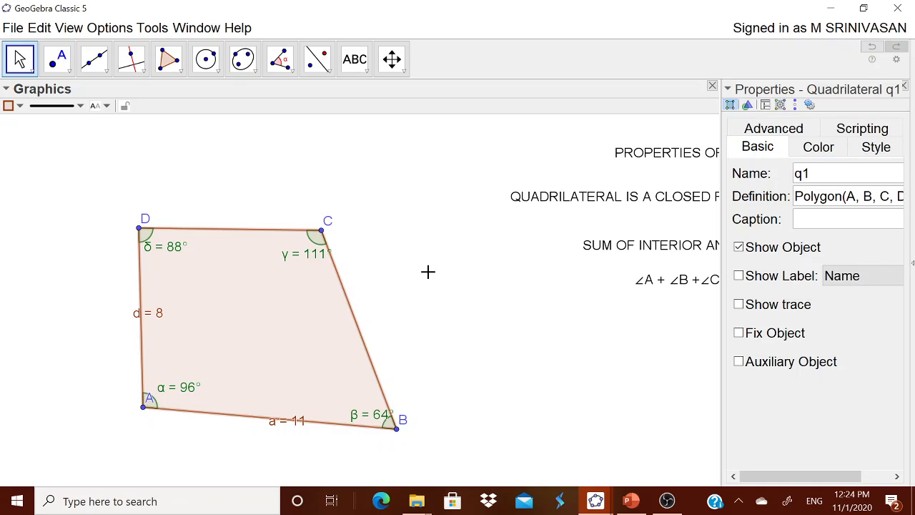
{"action": "left_click", "coordinate": [443, 278]}
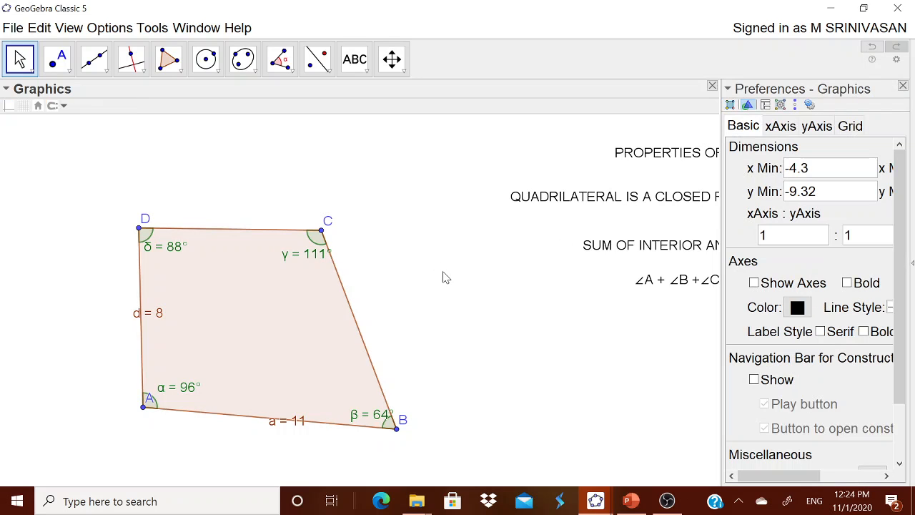
{"action": "left_click", "coordinate": [232, 230]}
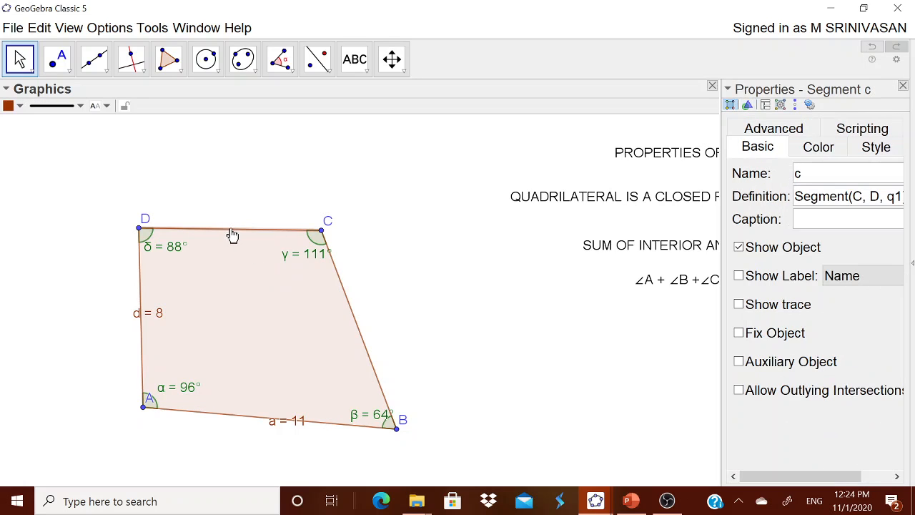
{"action": "left_click", "coordinate": [799, 284]}
{"action": "left_click", "coordinate": [843, 275]}
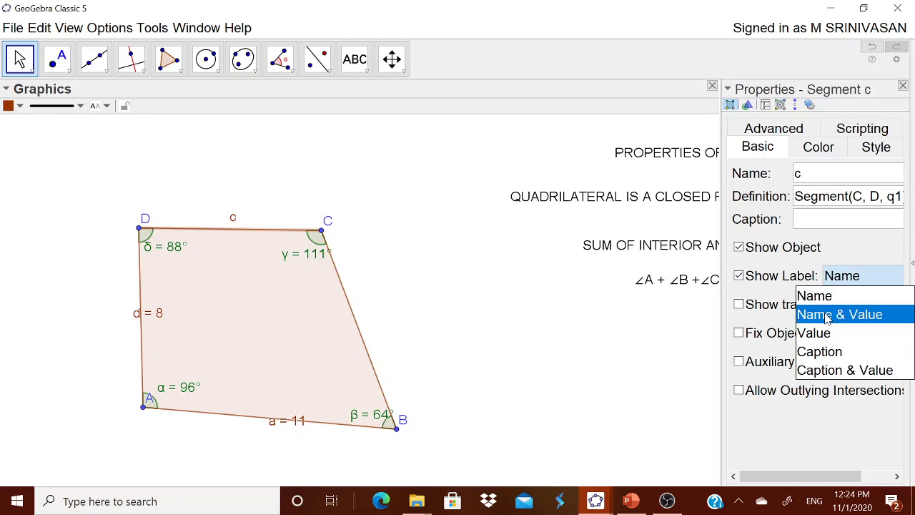
{"action": "left_click", "coordinate": [833, 313]}
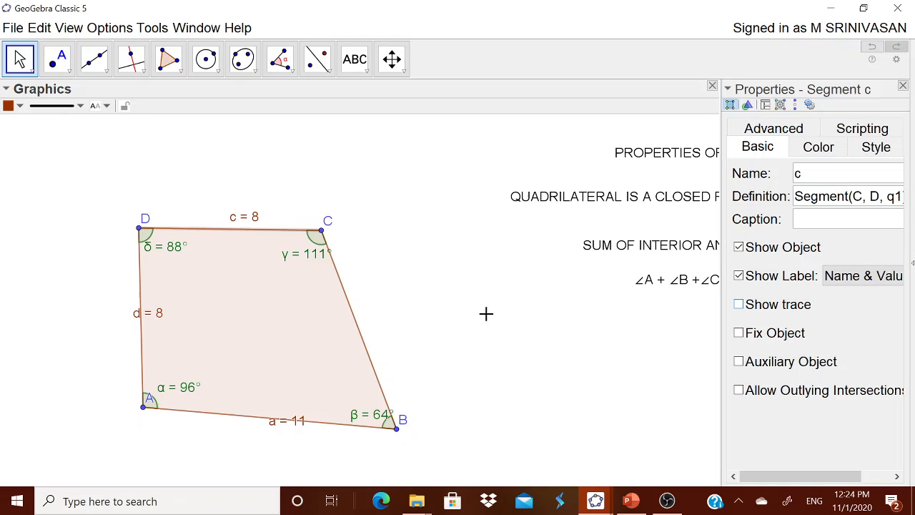
Step: Show the label of side BC as Name & Value and close the object properties
{"action": "left_click", "coordinate": [356, 323]}
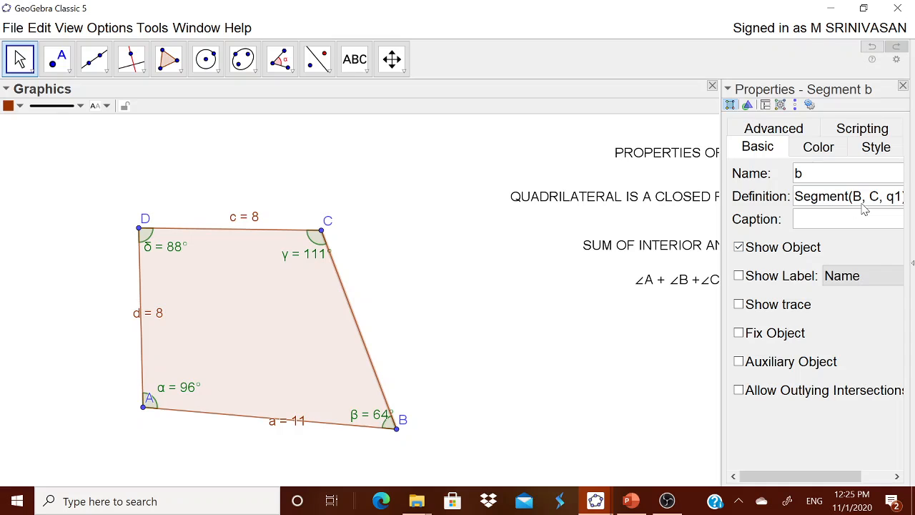
{"action": "left_click", "coordinate": [782, 280]}
{"action": "left_click", "coordinate": [843, 279]}
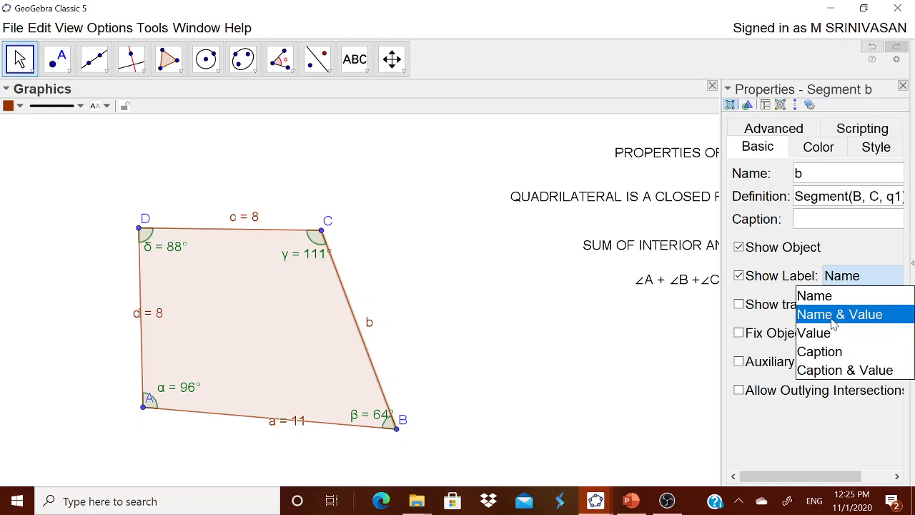
{"action": "left_click", "coordinate": [834, 316]}
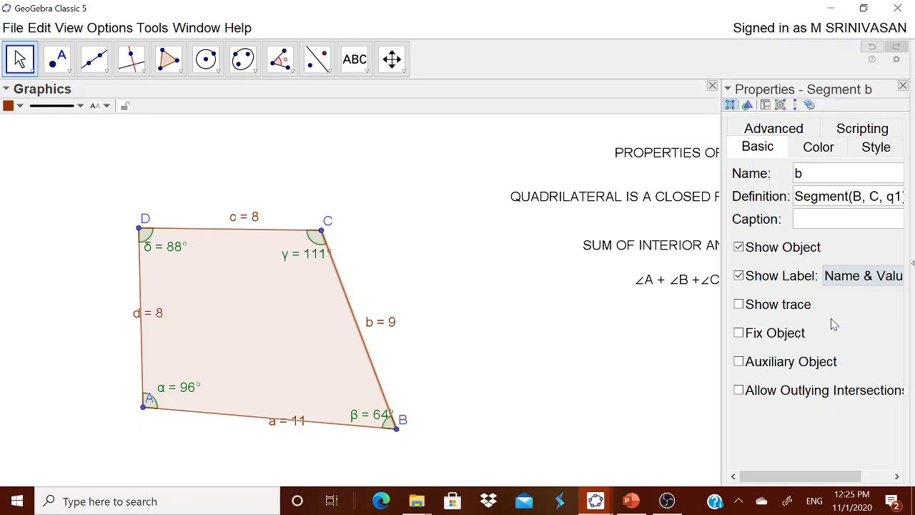
{"action": "left_click", "coordinate": [903, 85]}
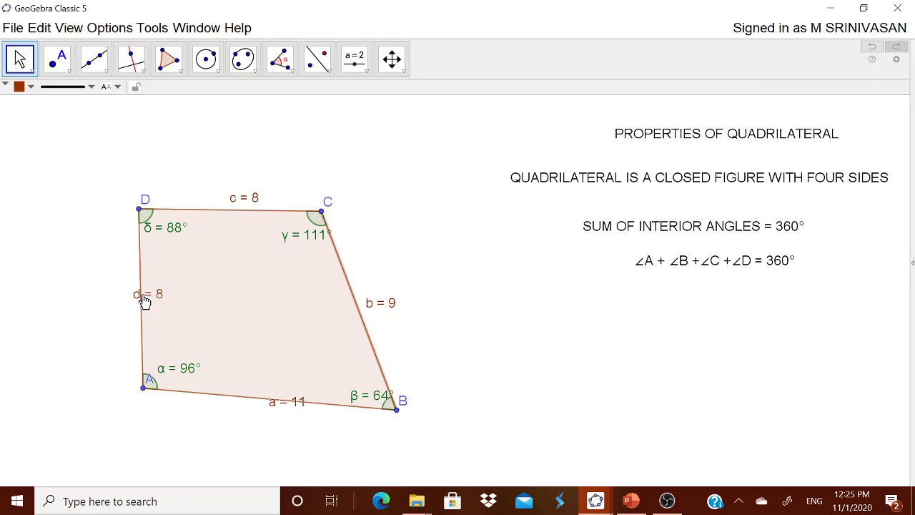
Step: Move the labels of sides DA and AB outside the quadrilateral, nudge B slightly down and move C up and outward until CD is about 10
{"action": "left_click_drag", "start_coordinate": [143, 301], "coordinate": [104, 302]}
{"action": "left_click_drag", "start_coordinate": [282, 408], "coordinate": [262, 422]}
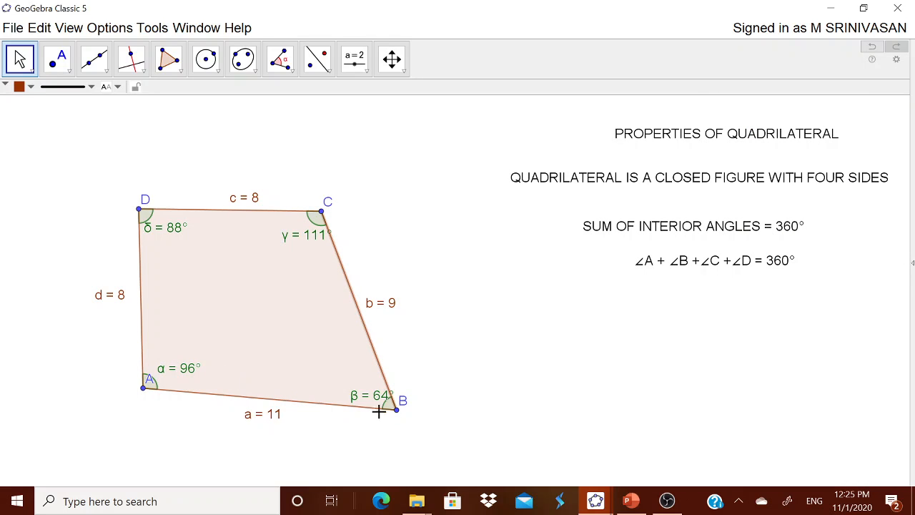
{"action": "mouse_move", "coordinate": [399, 419]}
{"action": "left_mouse_down"}
{"action": "mouse_move", "coordinate": [470, 394]}
{"action": "mouse_move", "coordinate": [464, 411]}
{"action": "mouse_move", "coordinate": [399, 419]}
{"action": "left_mouse_up"}
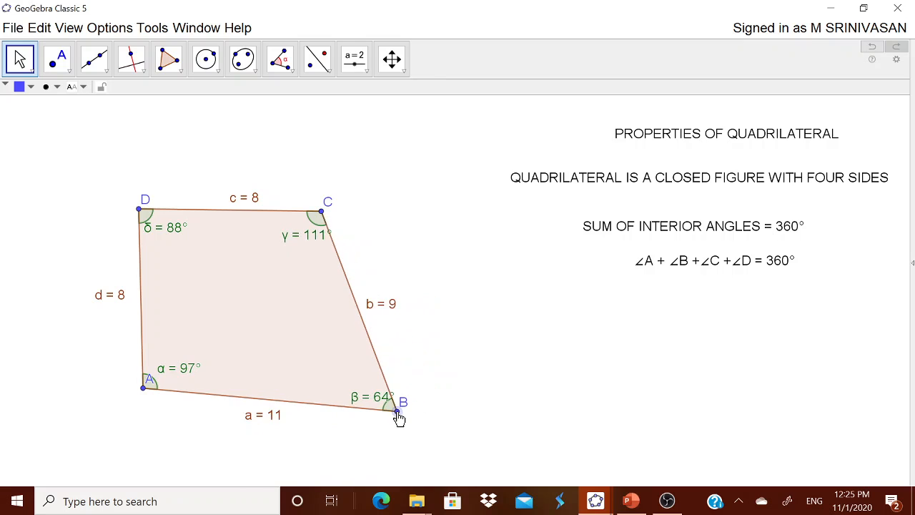
{"action": "left_click_drag", "start_coordinate": [321, 212], "coordinate": [367, 194]}
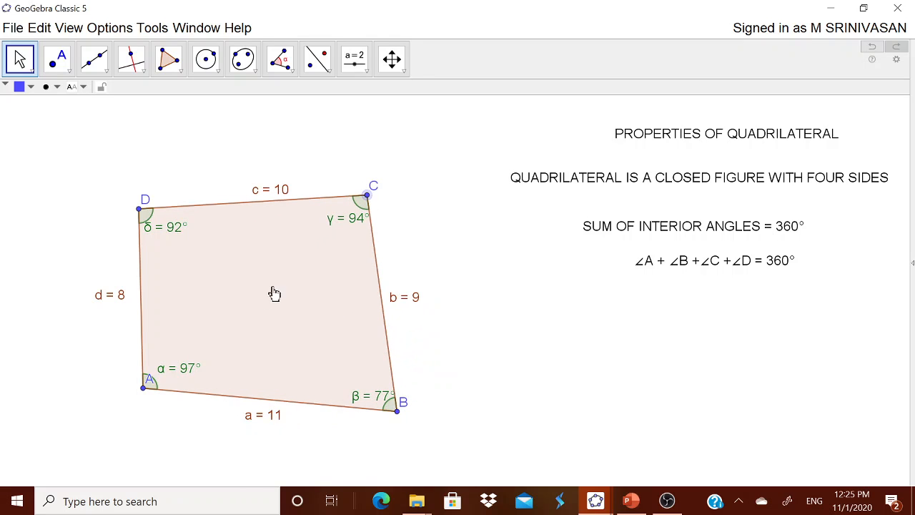